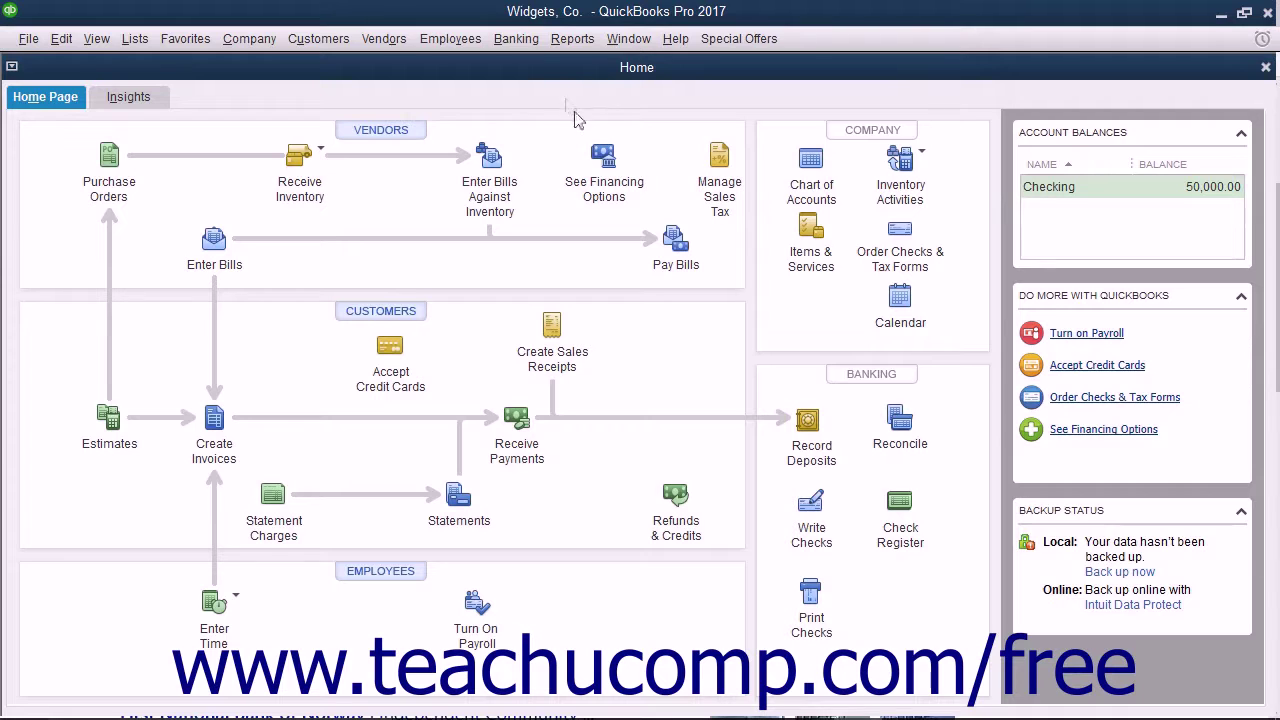
Step: Start a new loan in Loan Manager on the Auto Loan account with Great Lakes Bank as lender
left_click(516, 38)
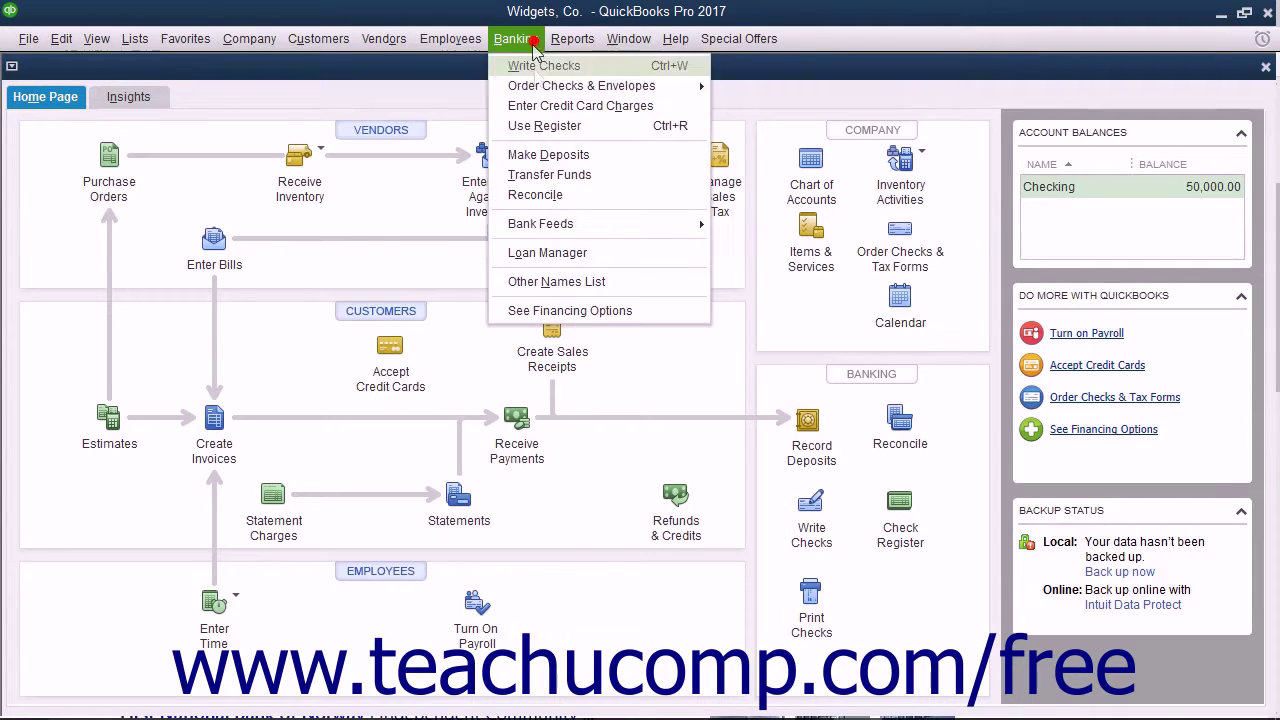
left_click(558, 252)
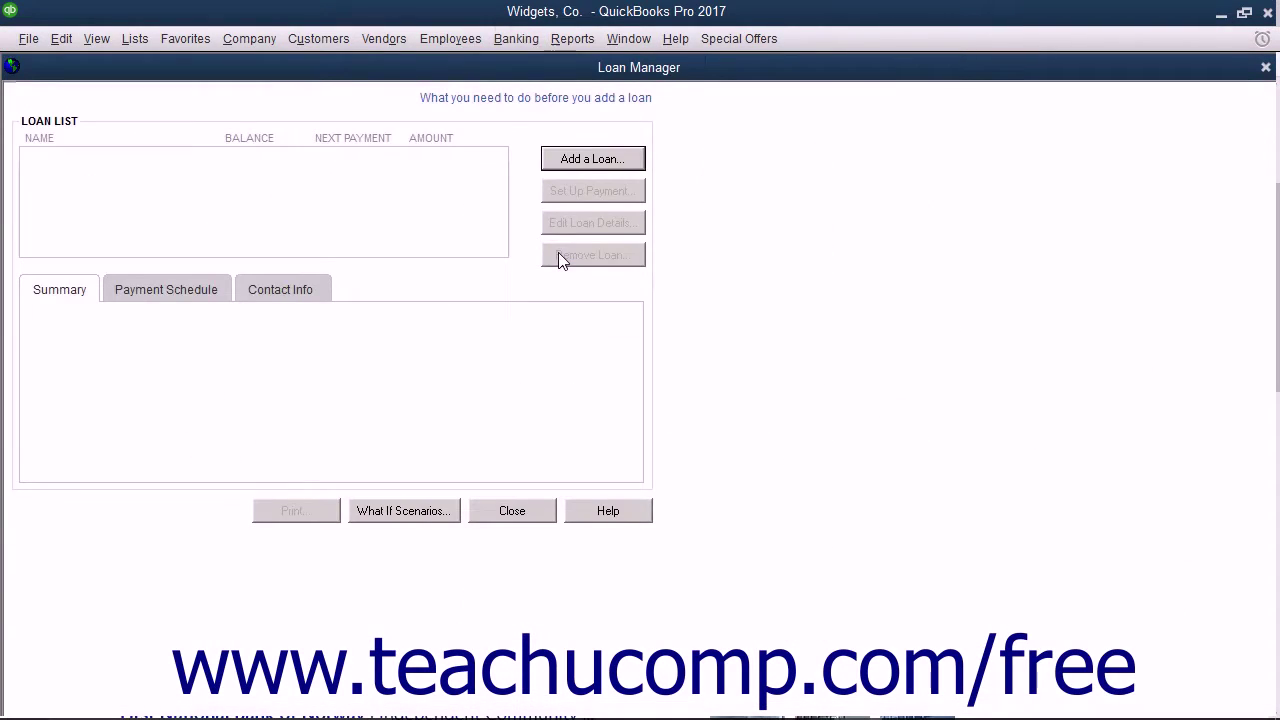
left_click(562, 163)
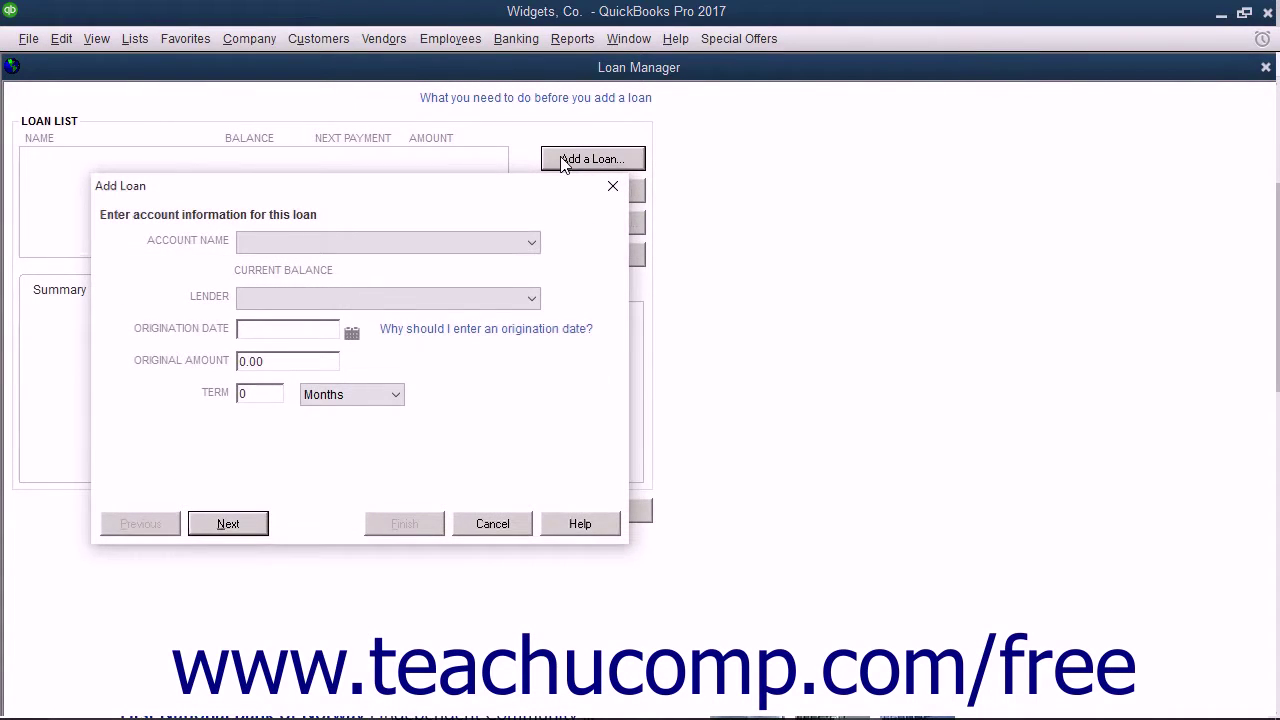
left_click(500, 245)
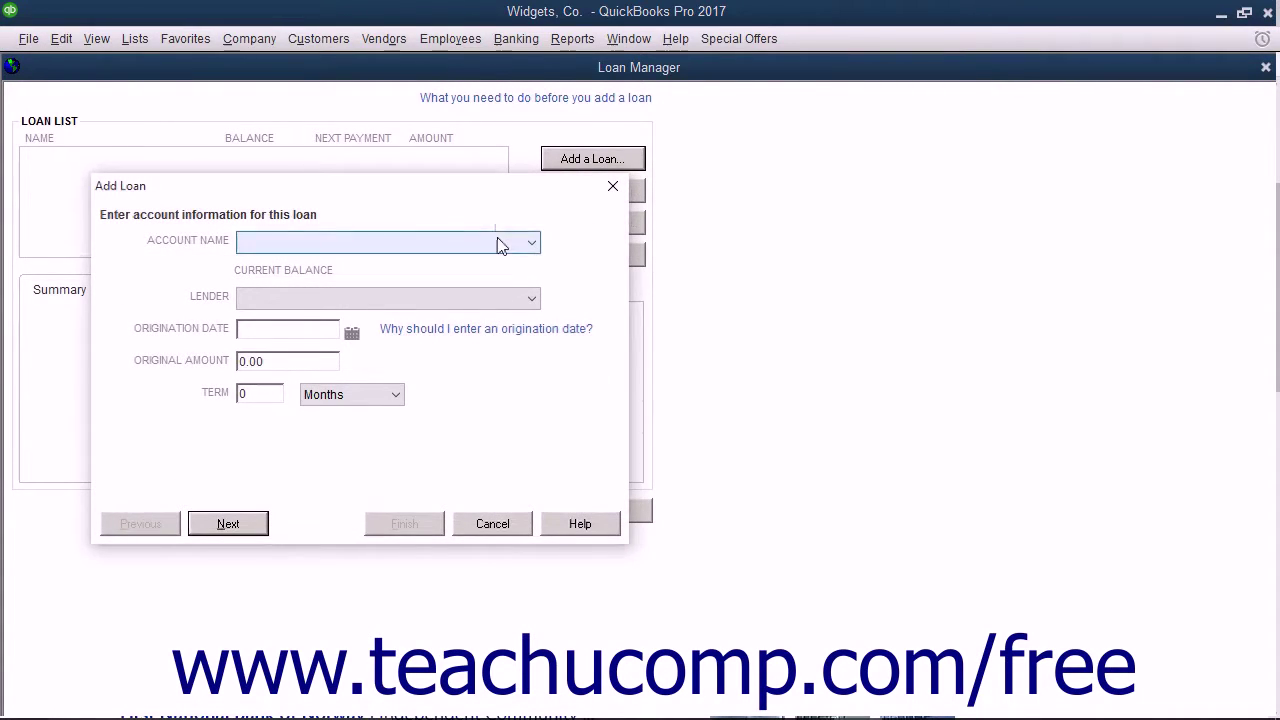
left_click(500, 245)
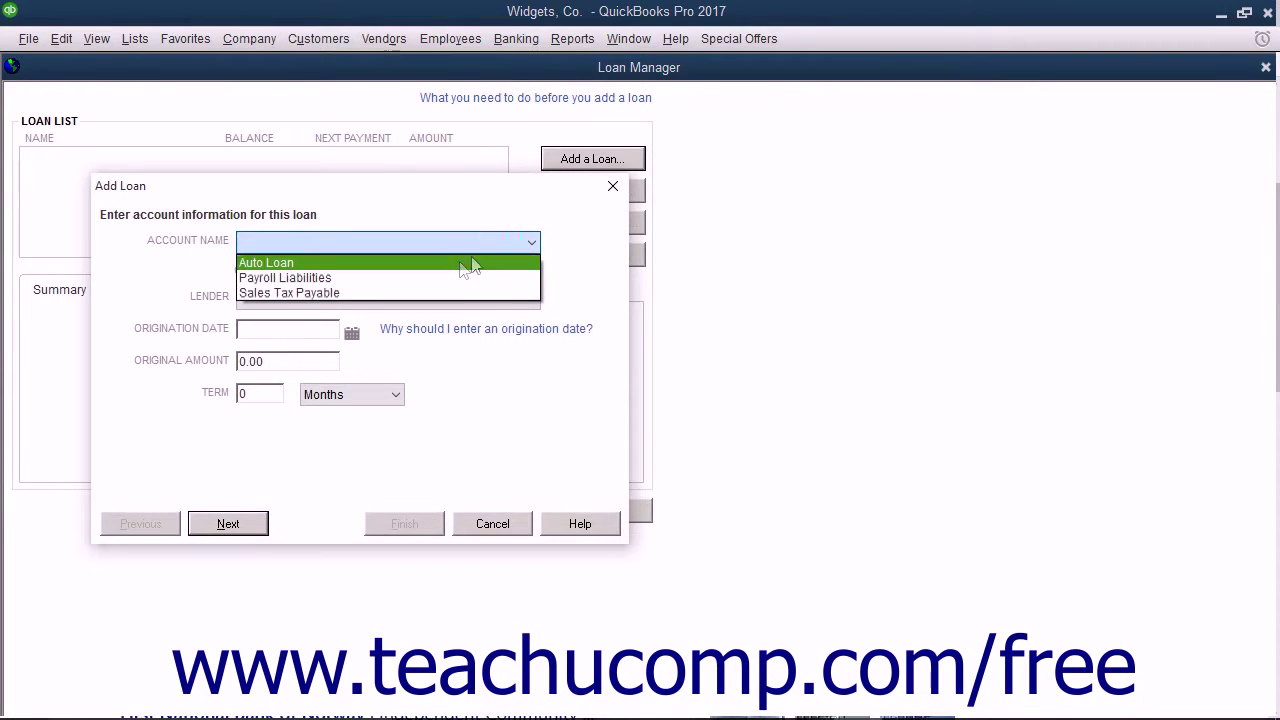
left_click(455, 263)
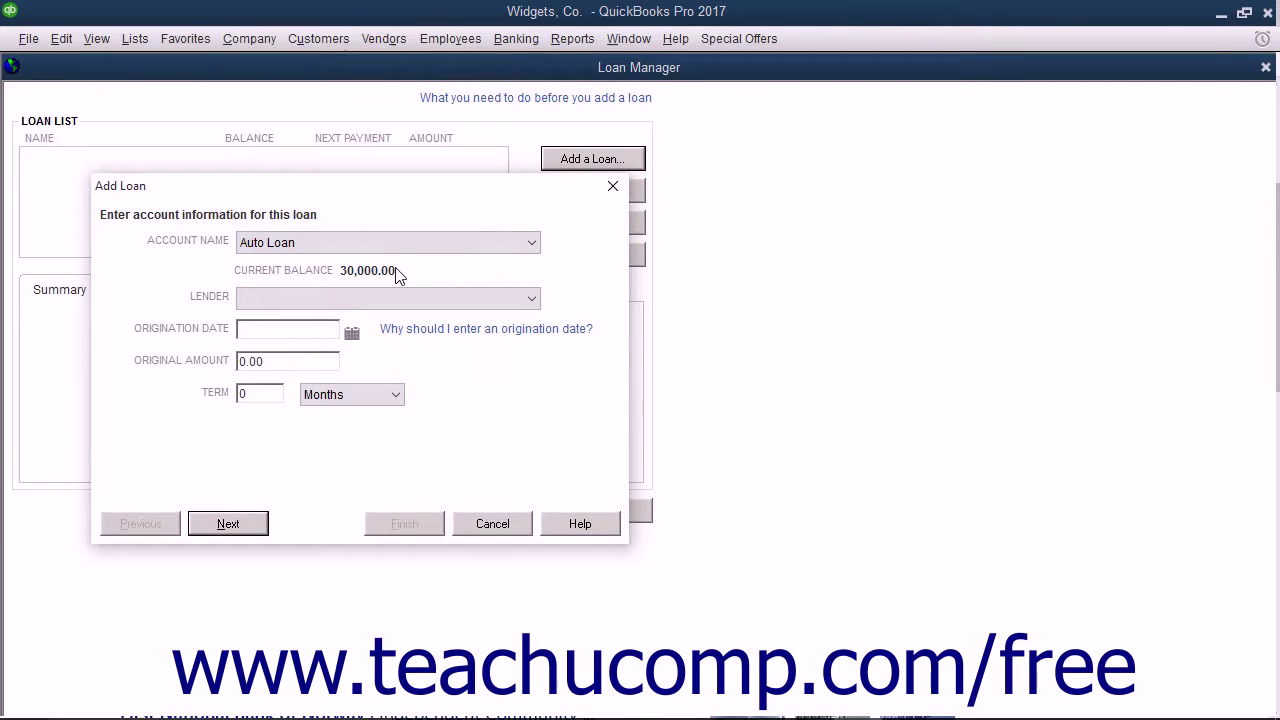
left_click(530, 300)
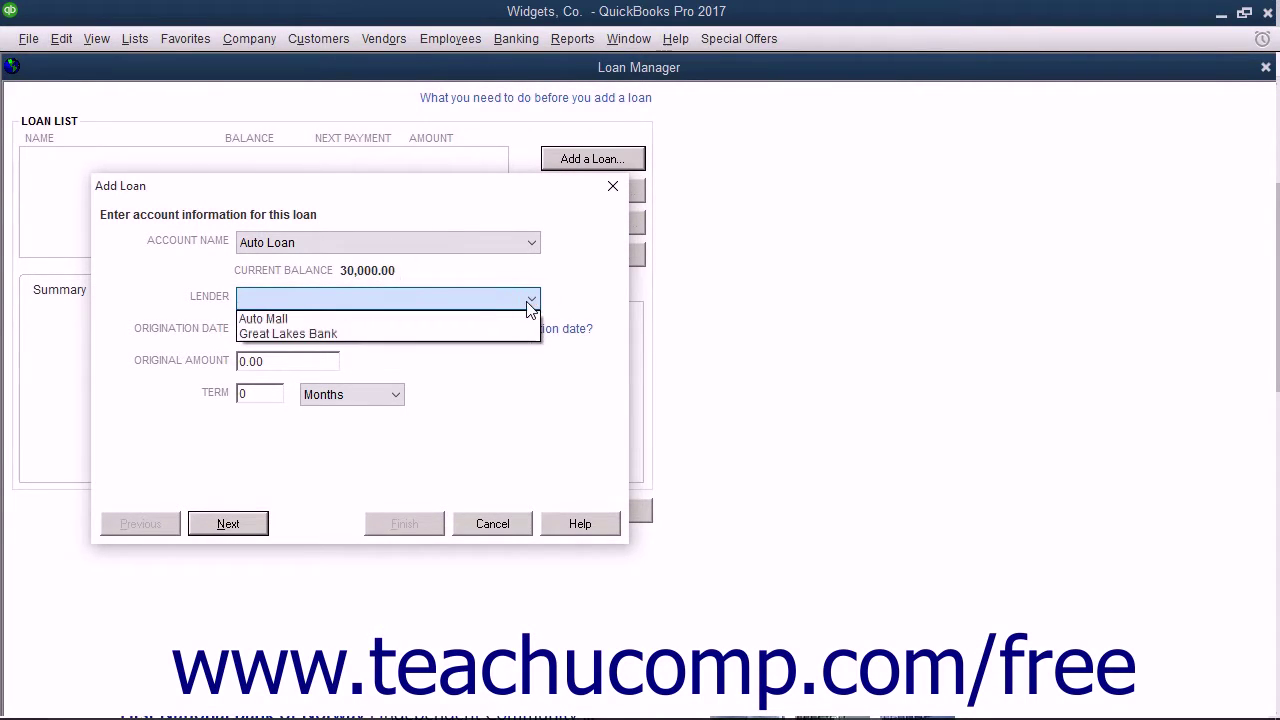
left_click(503, 333)
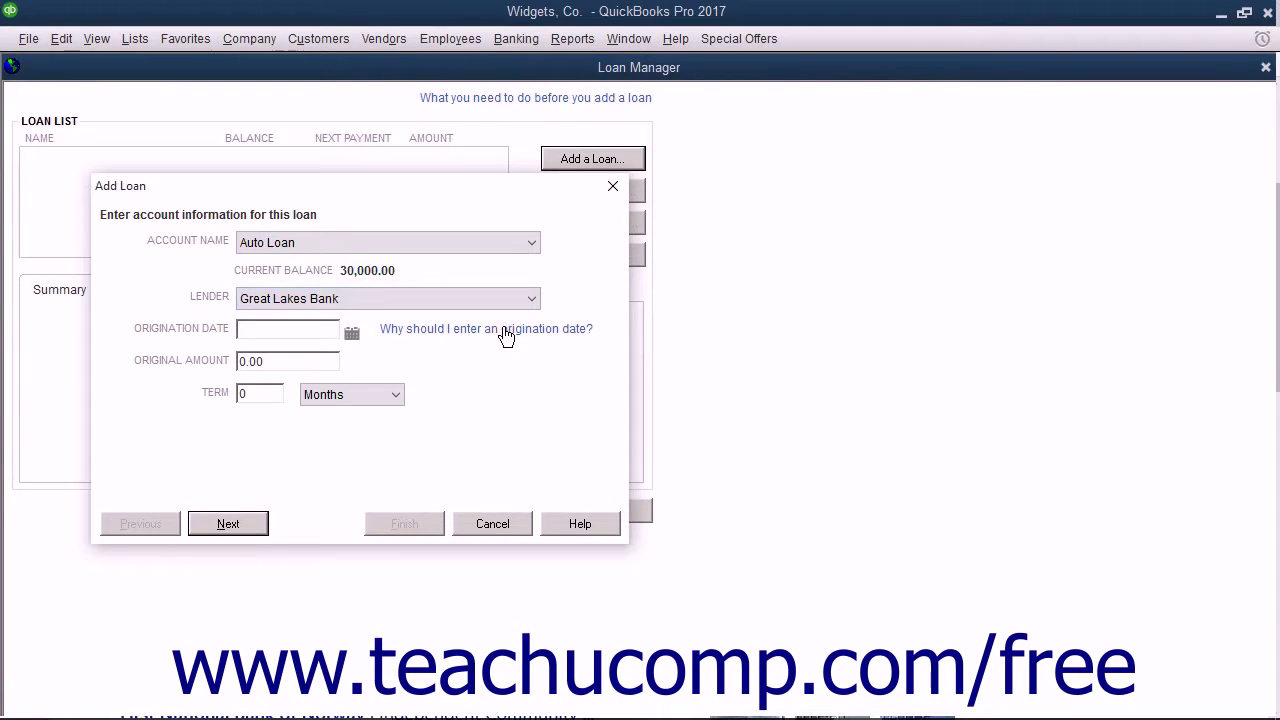
Step: Enter origination date 11/03/2016, original amount 30,000.00 and an 84-month term
left_click(325, 331)
type("11/")
type("3/20")
type("16")
key("Tab")
left_click(300, 368)
double_click(285, 365)
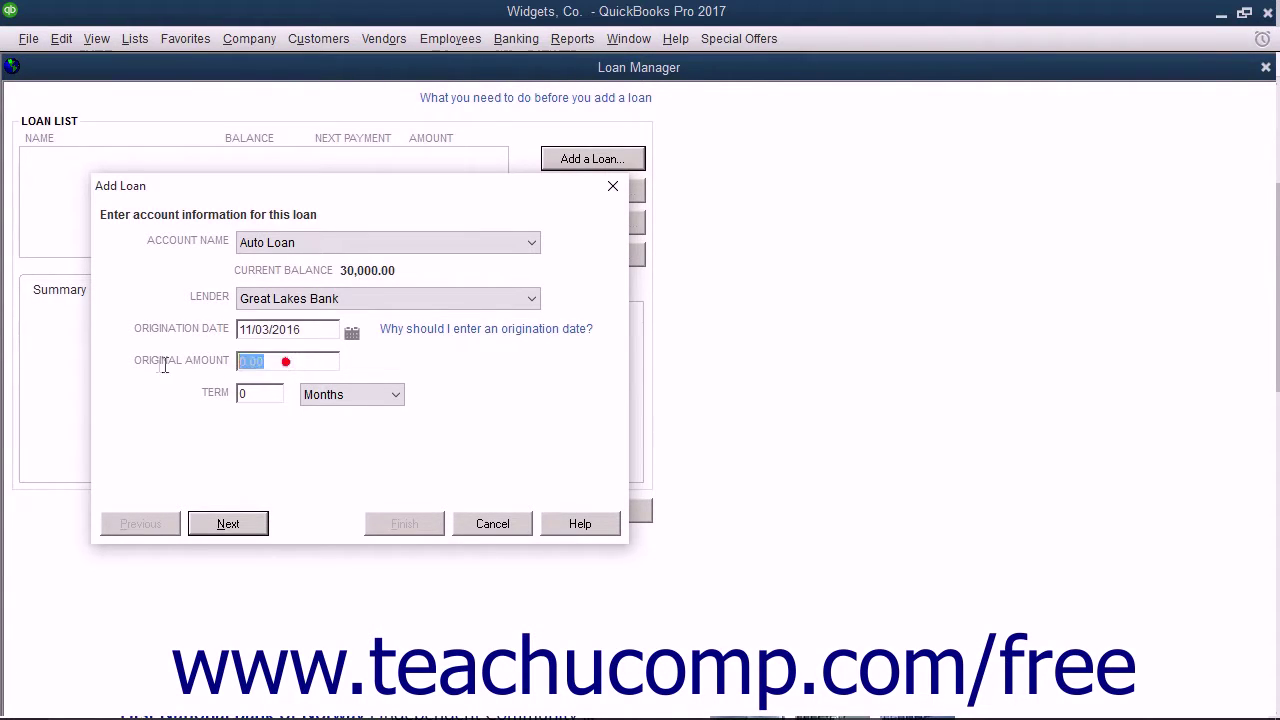
type("30000")
left_click(264, 394)
type("84")
left_click(395, 394)
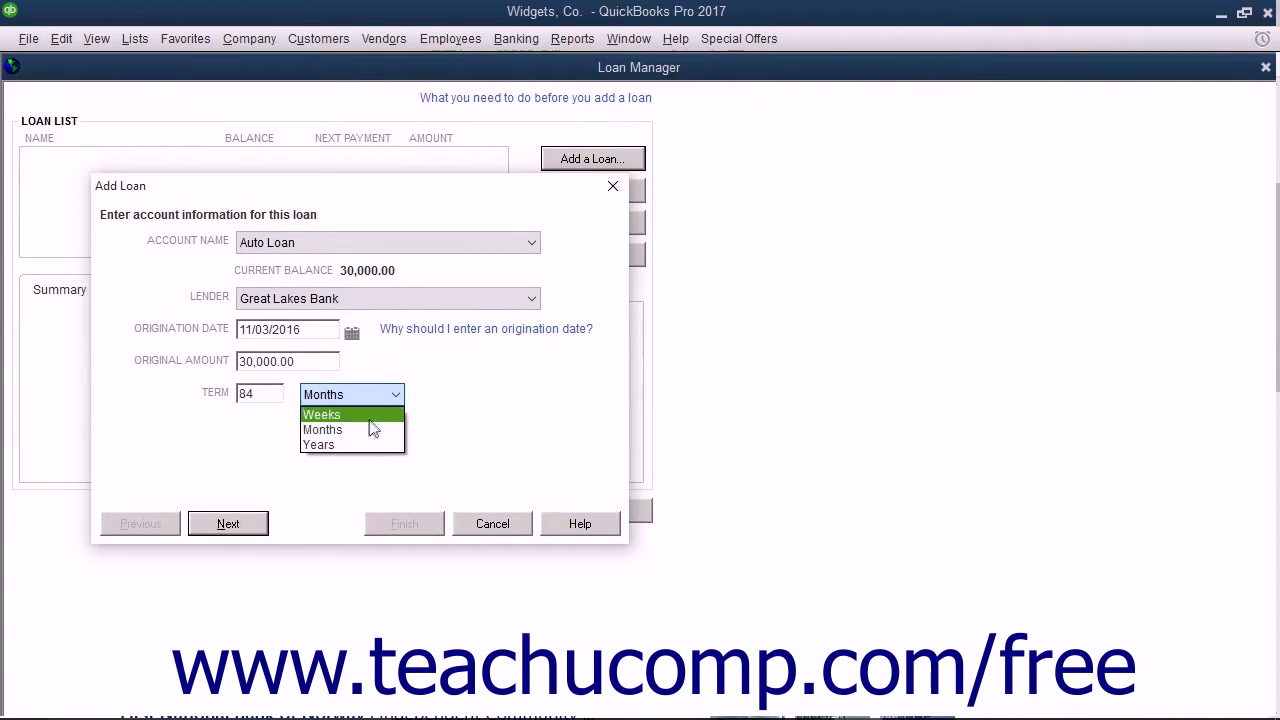
left_click(372, 429)
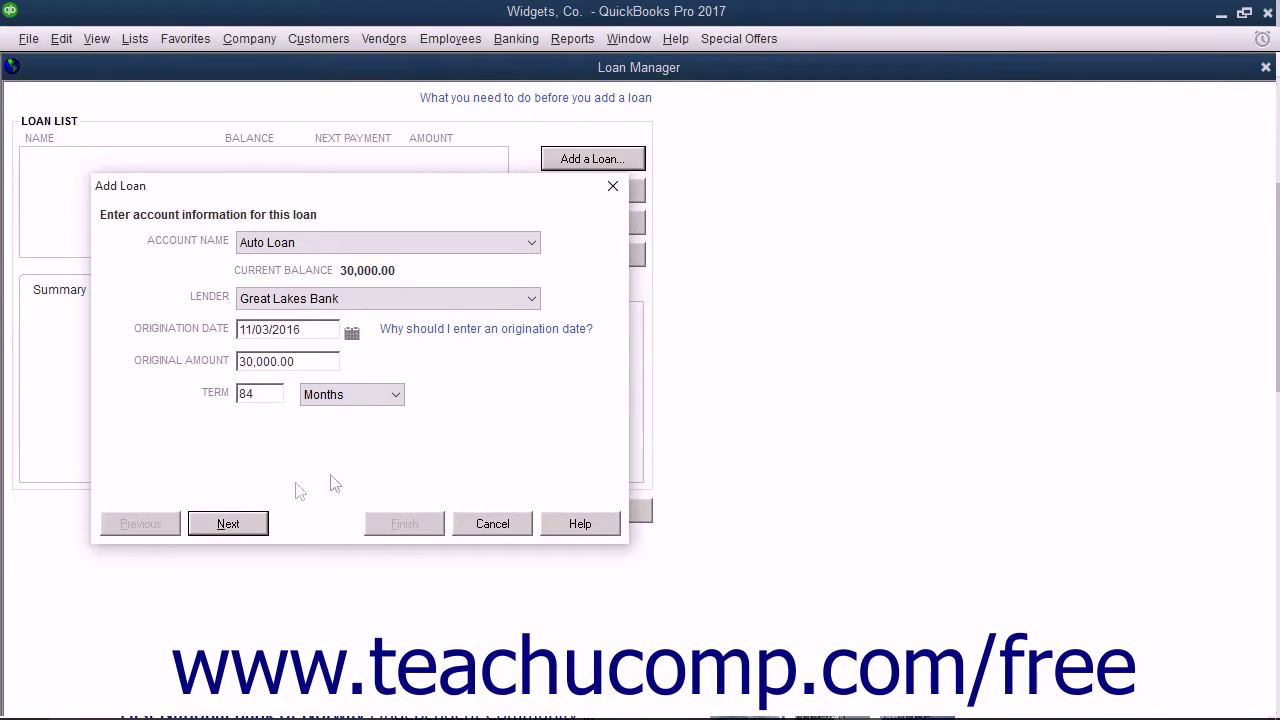
left_click(226, 526)
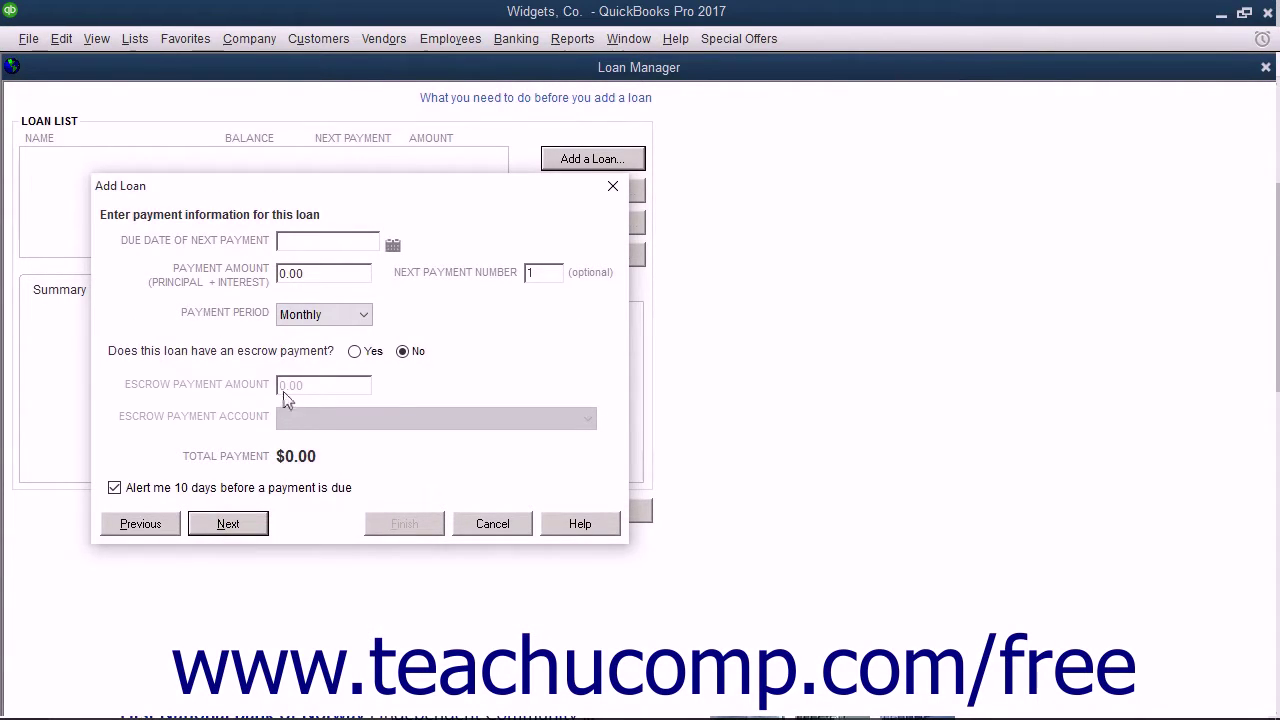
Step: Set the next payment due date to 12/15/2017 with a 438.26 Monthly payment
left_click(393, 245)
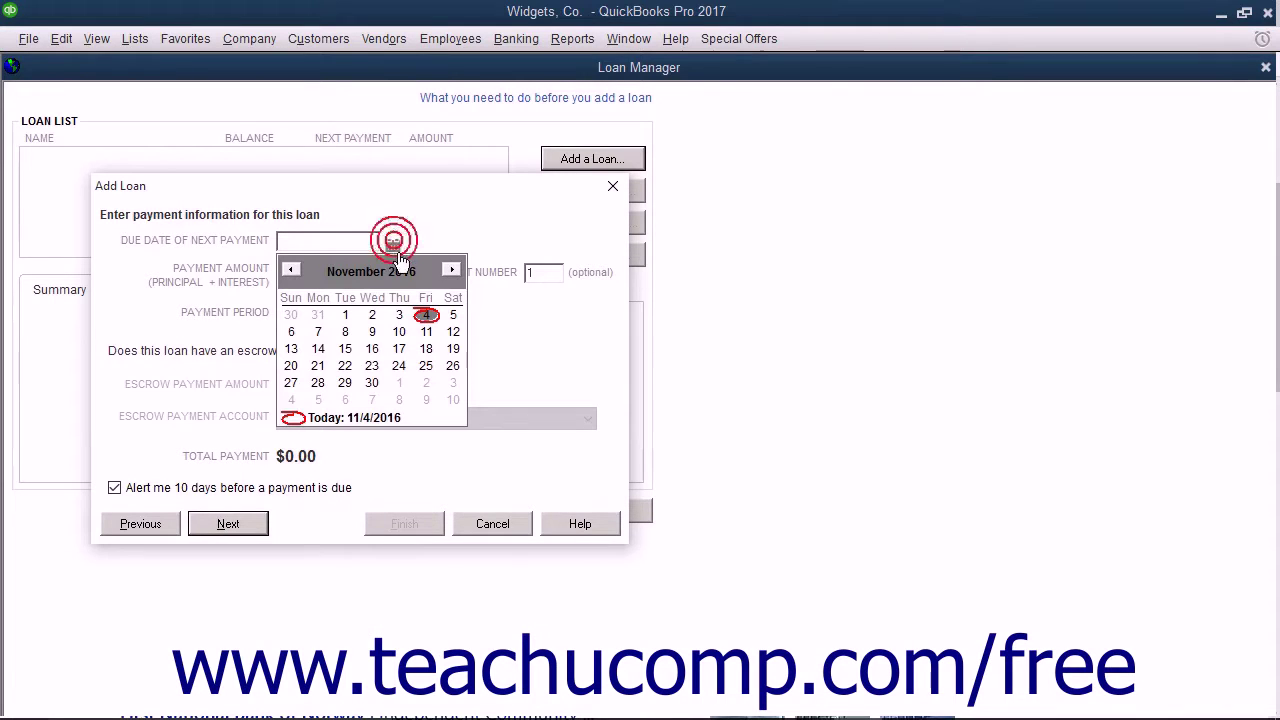
left_click(451, 271)
left_click(426, 348)
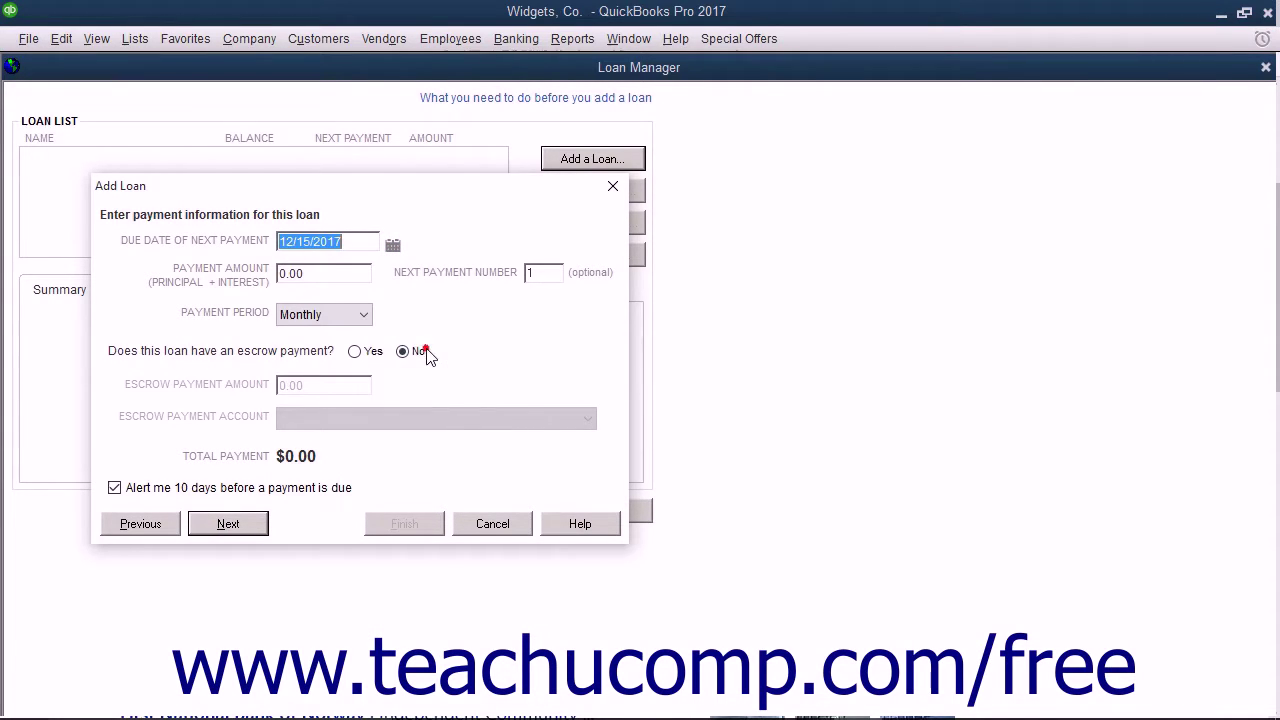
left_click(337, 274)
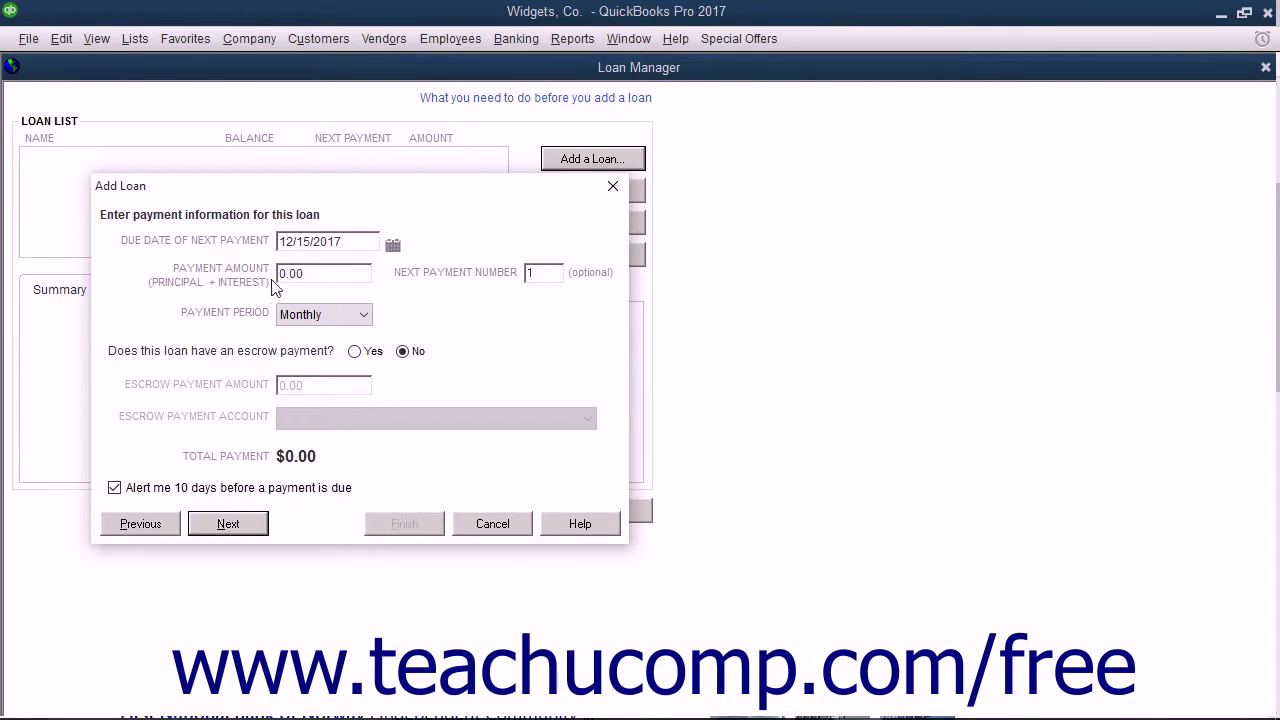
type("438.26")
left_click(560, 272)
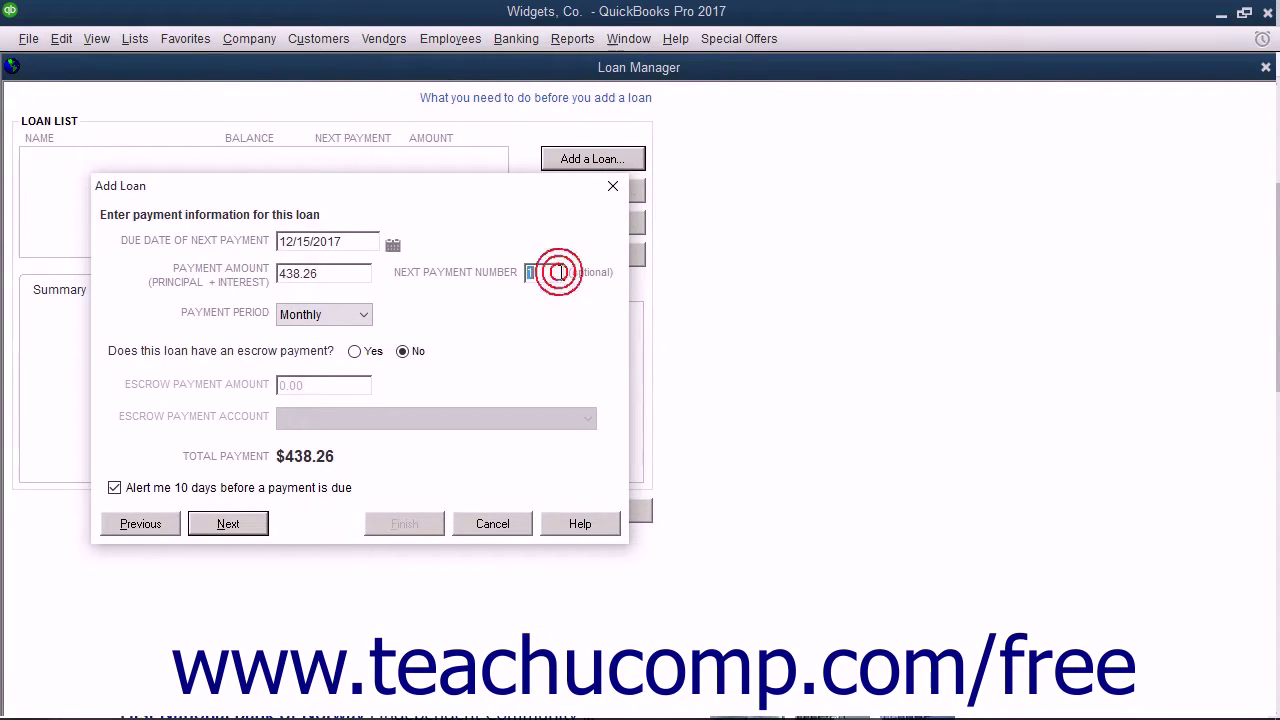
left_click(366, 318)
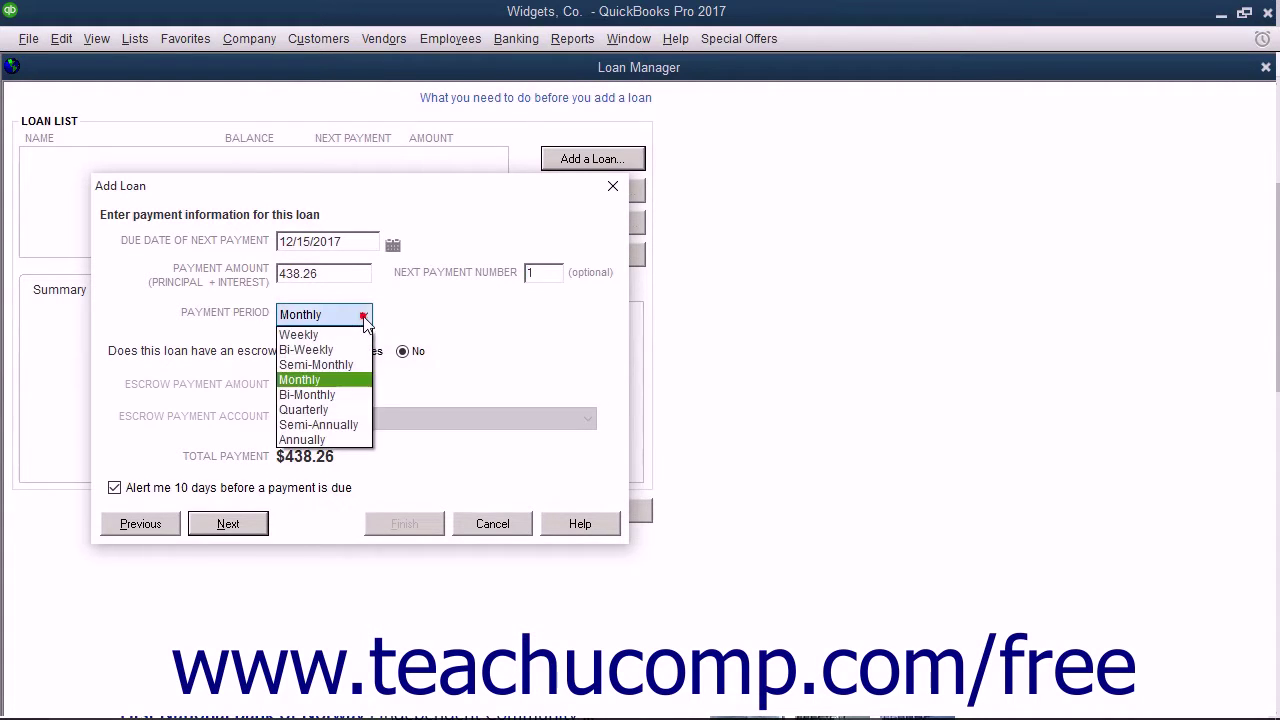
left_click(345, 382)
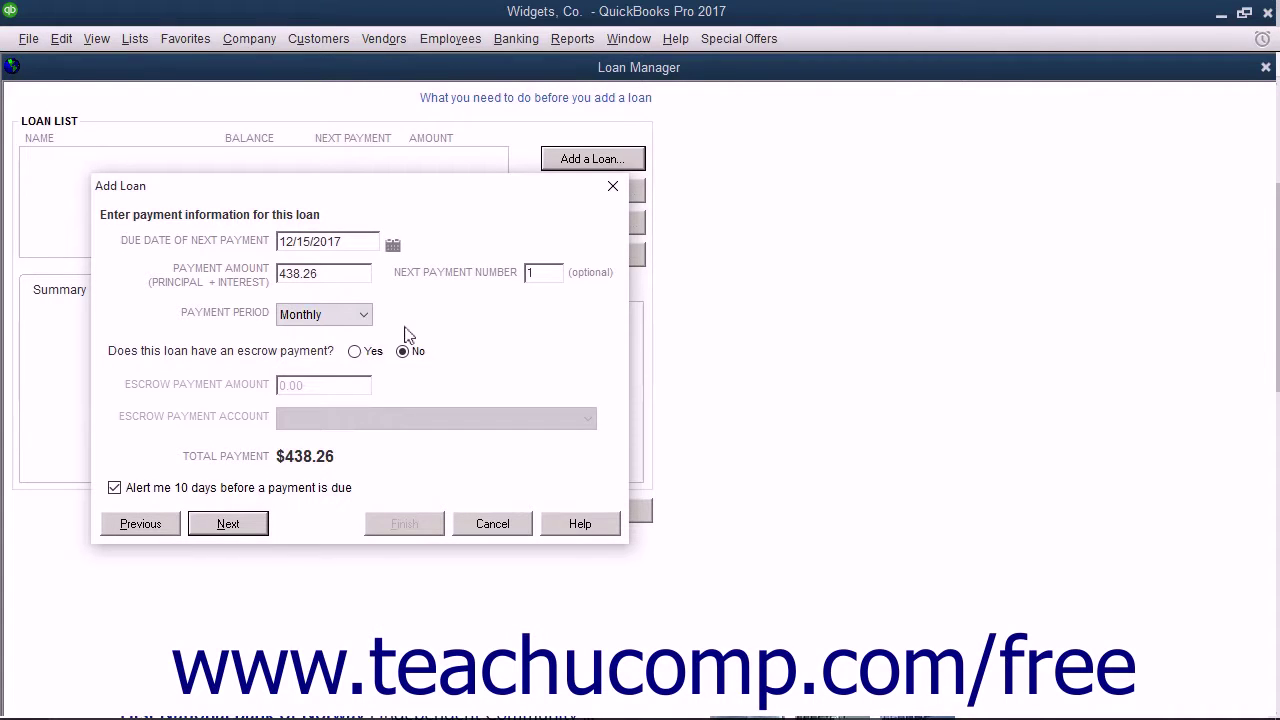
Step: Briefly try the escrow options, then leave the loan with no escrow payment
left_click(356, 352)
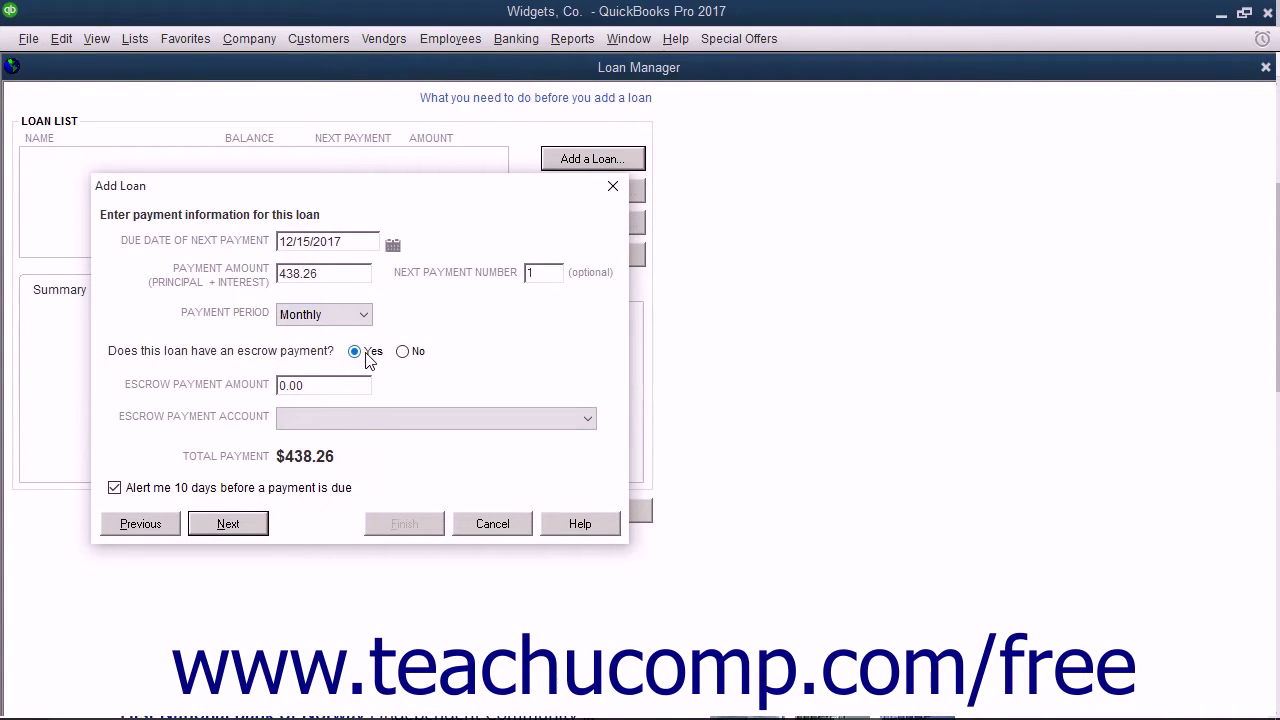
left_click(328, 389)
left_click(560, 420)
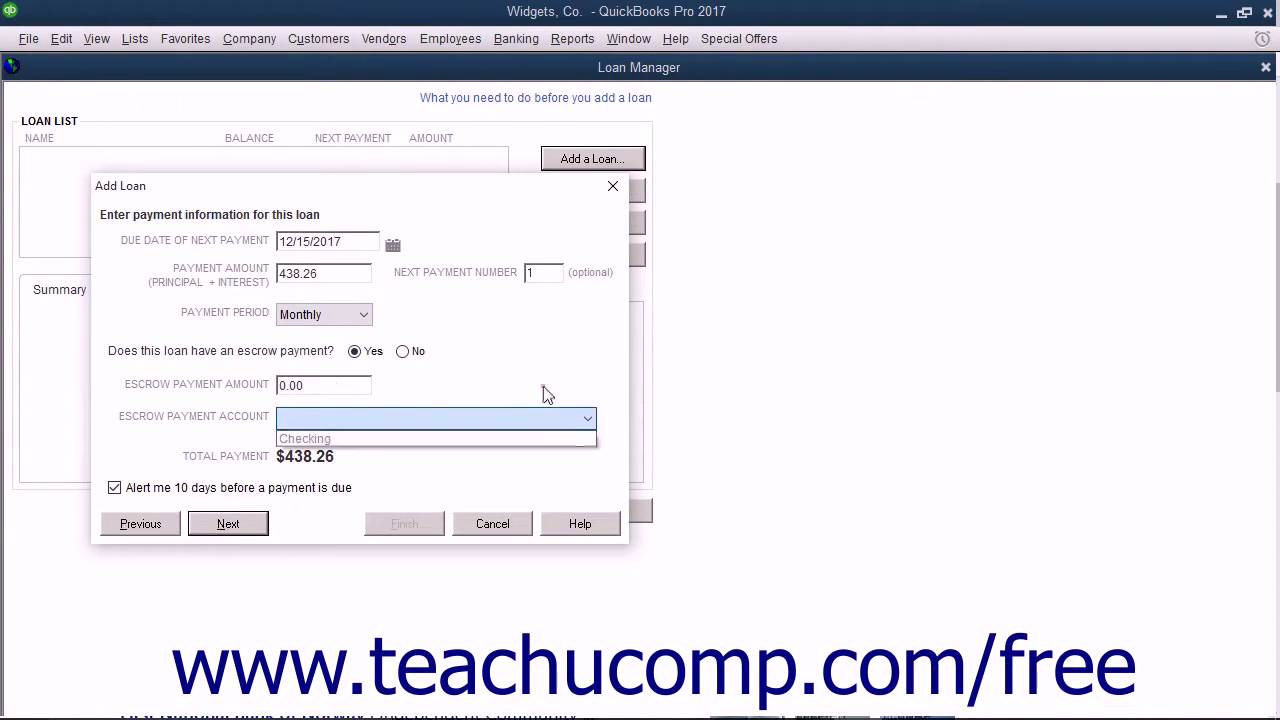
left_click(543, 386)
left_click(404, 352)
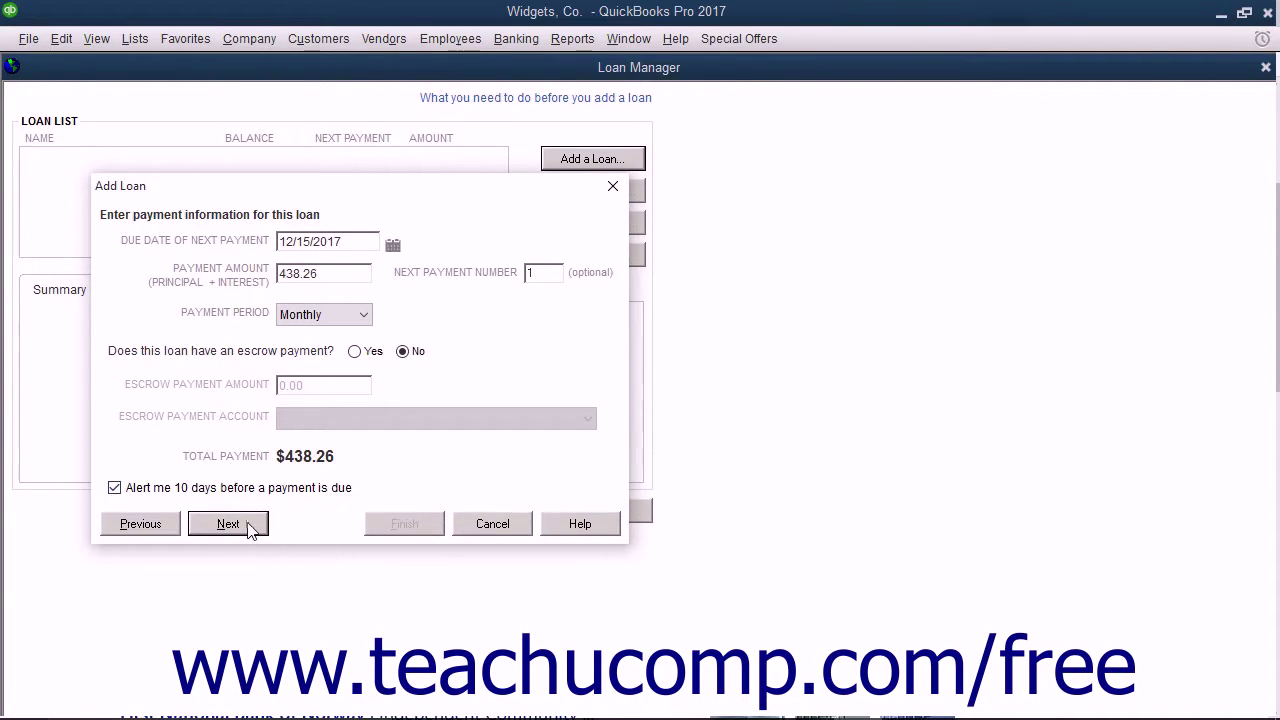
left_click(248, 524)
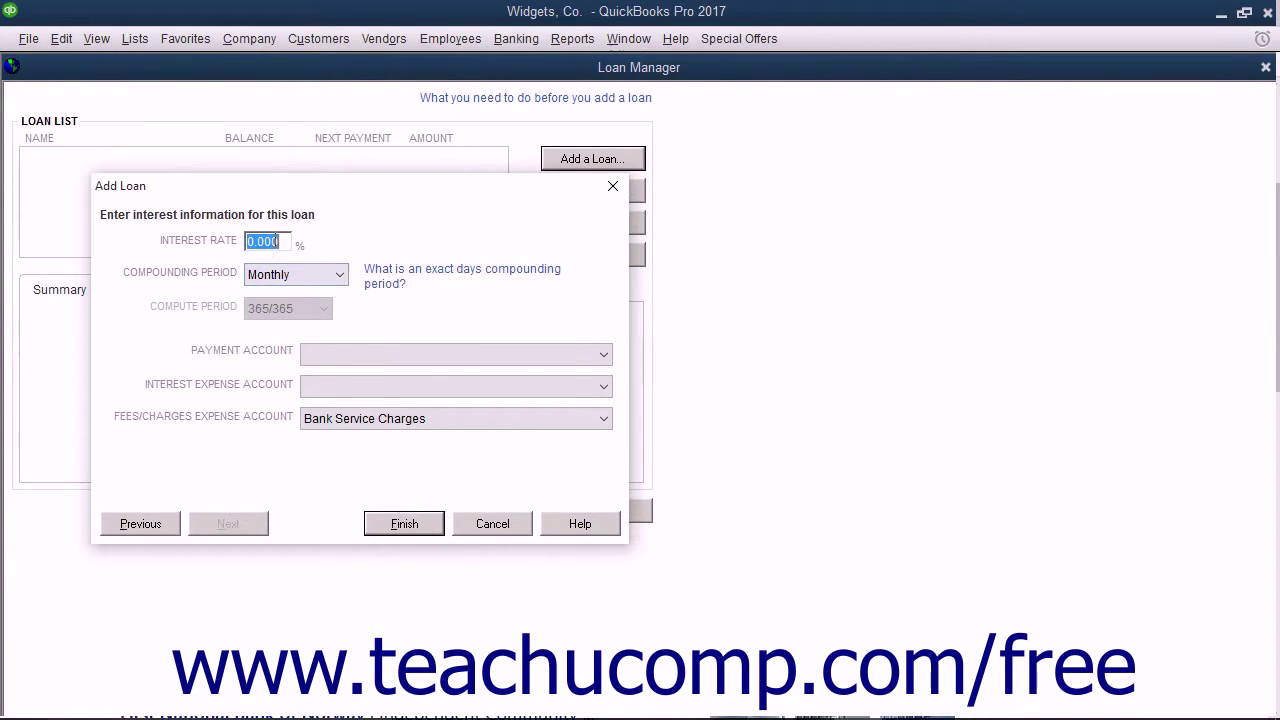
Step: Set a 6% interest rate with Monthly compounding and a 365/365 compute period
type("6")
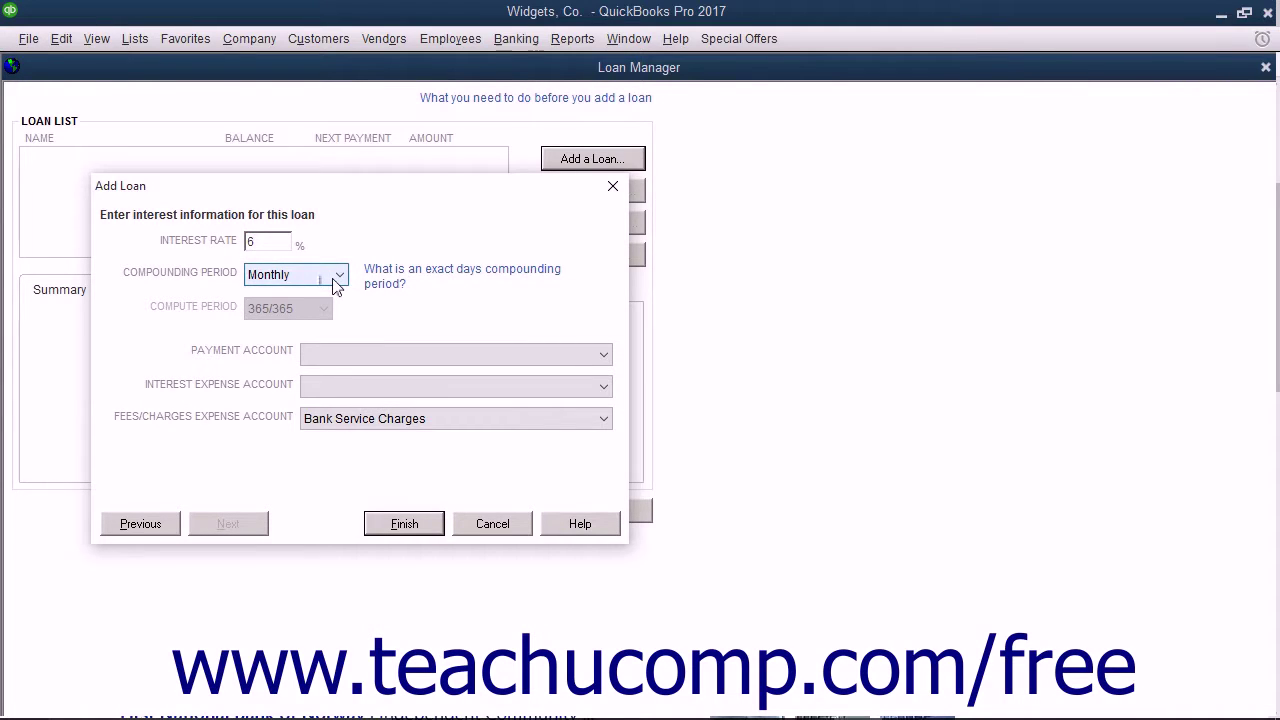
left_click(336, 280)
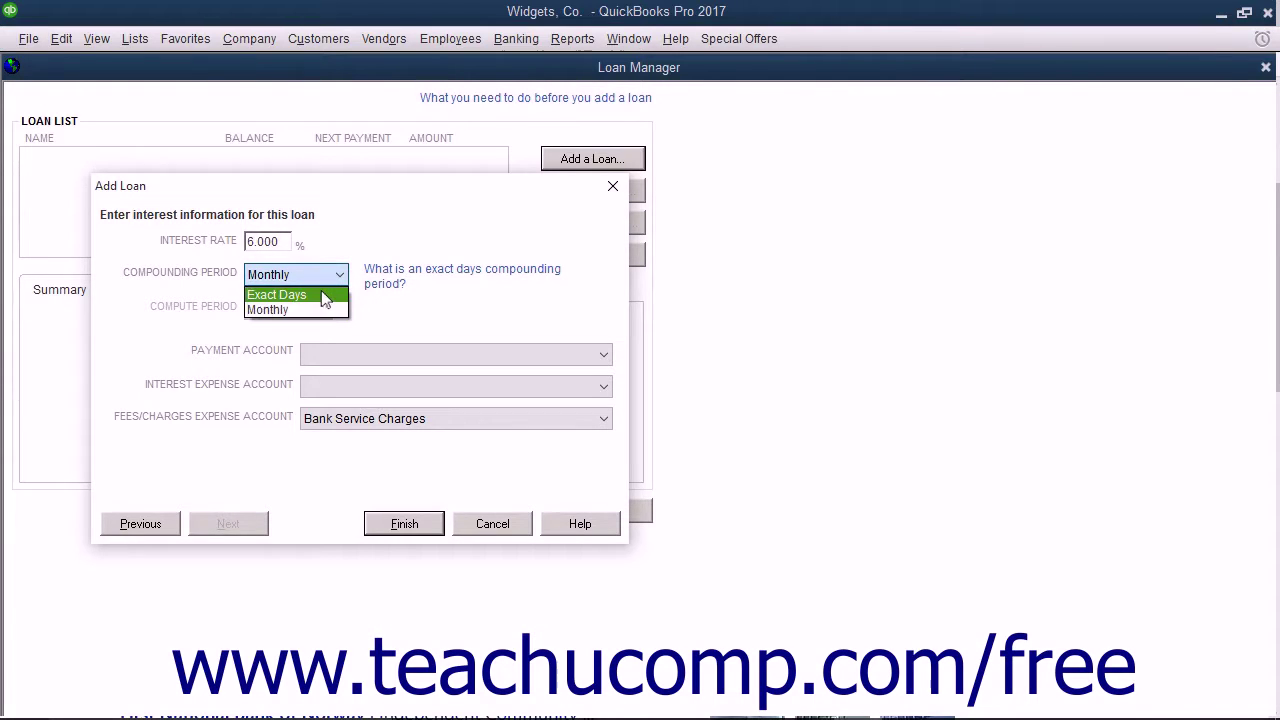
left_click(321, 294)
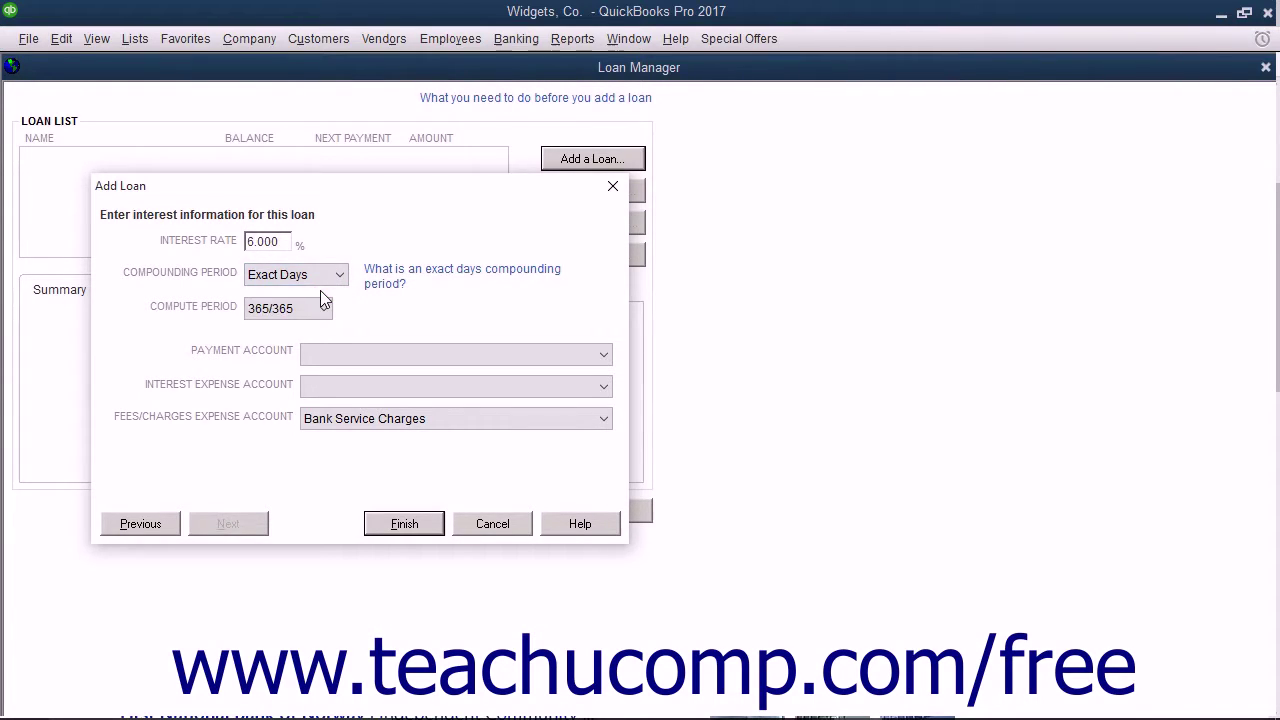
left_click(318, 310)
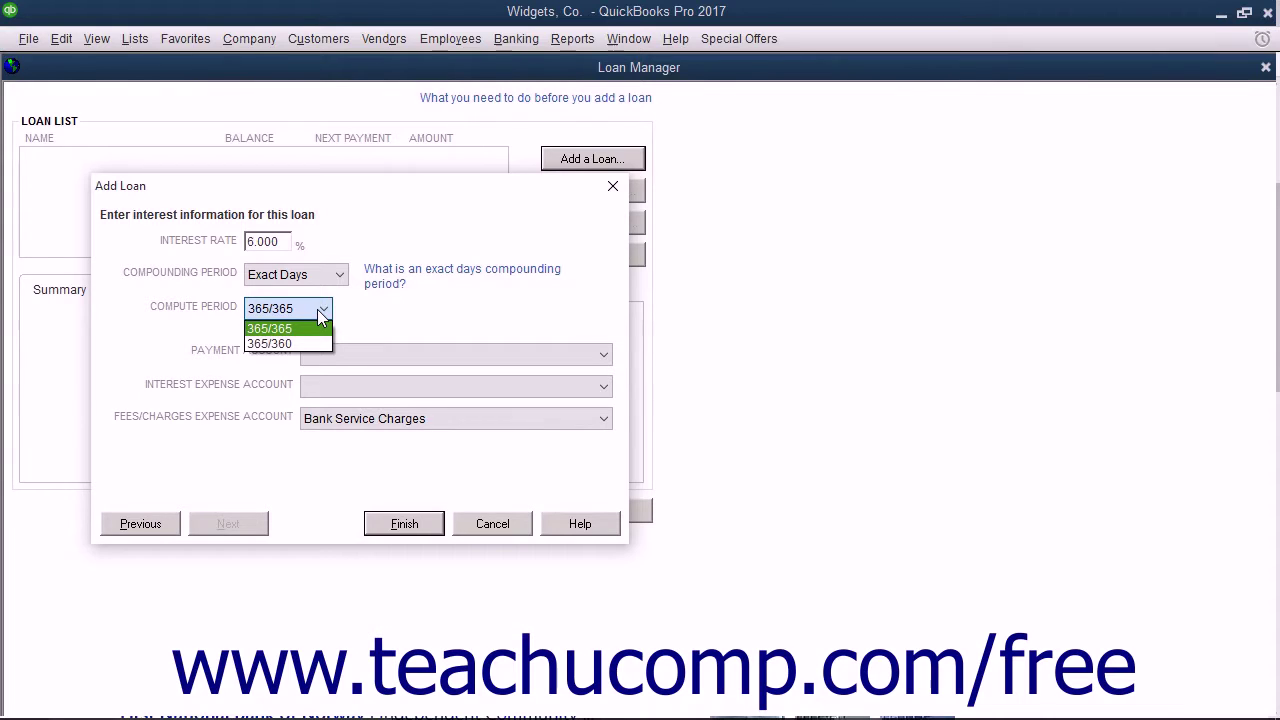
left_click(320, 315)
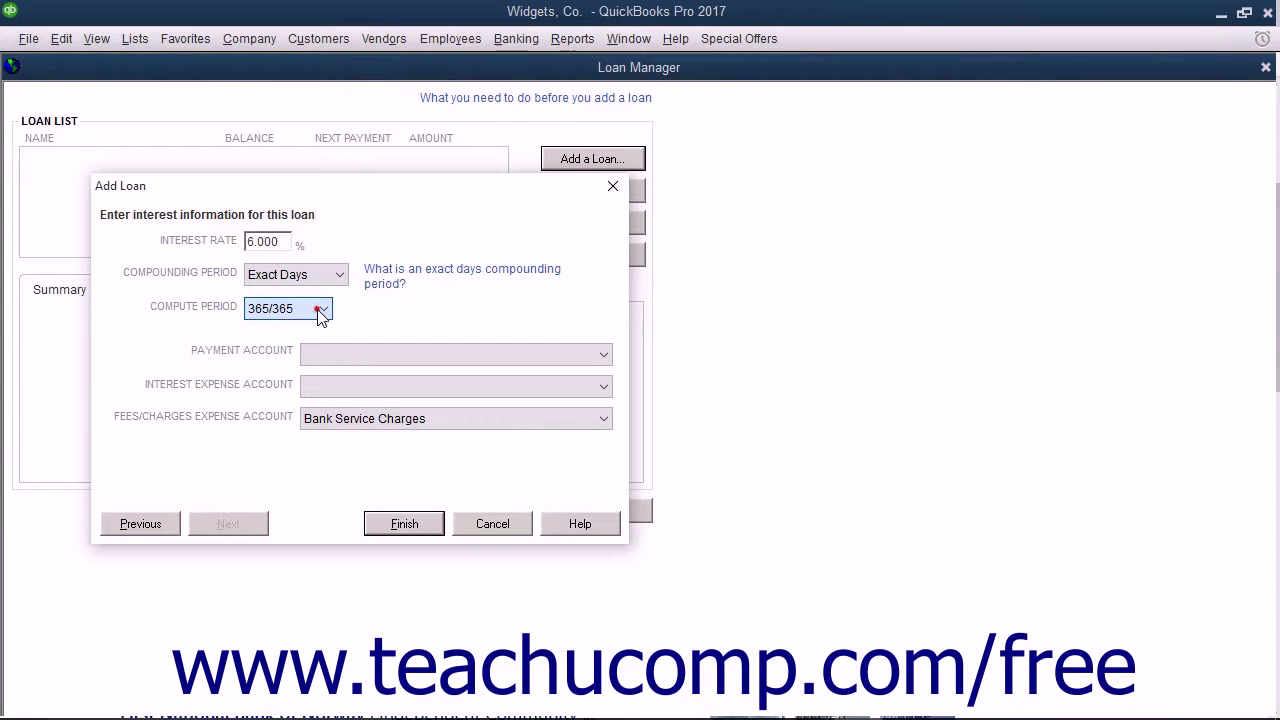
left_click(337, 275)
left_click(318, 312)
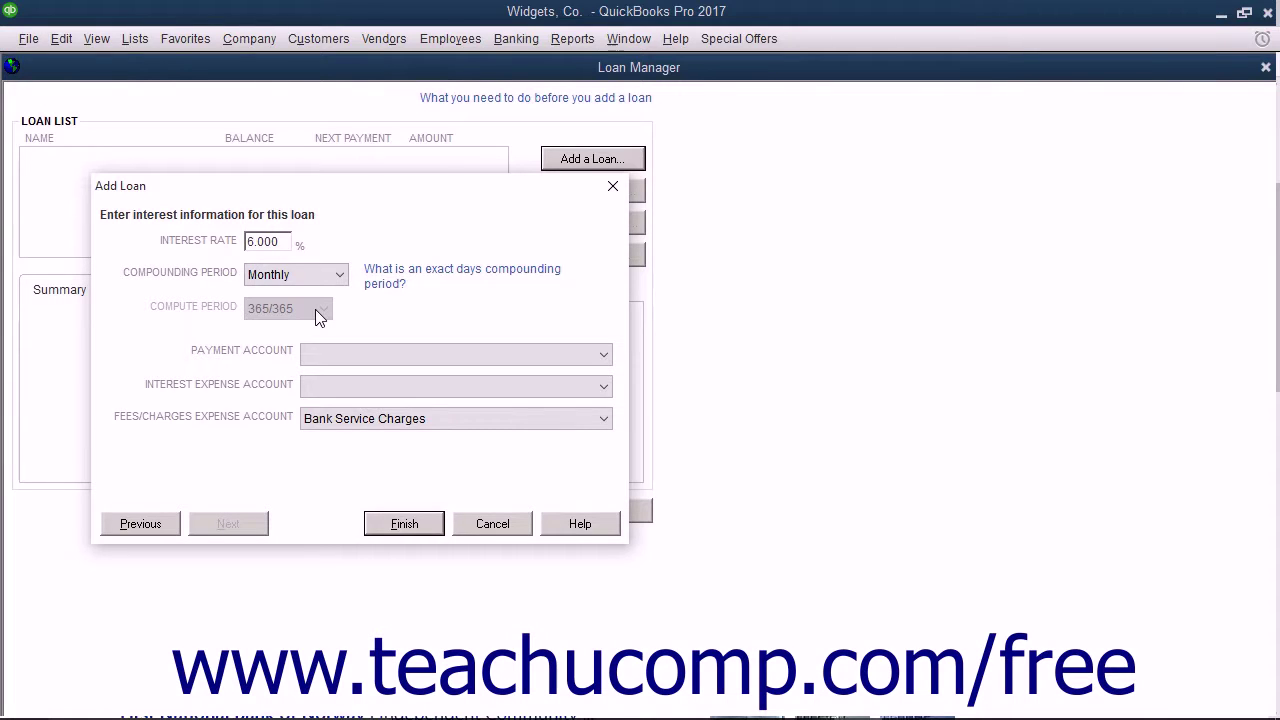
Step: Pay from Checking, send interest to Interest Expense and fees to Bank Service Charges, and finish
left_click(590, 357)
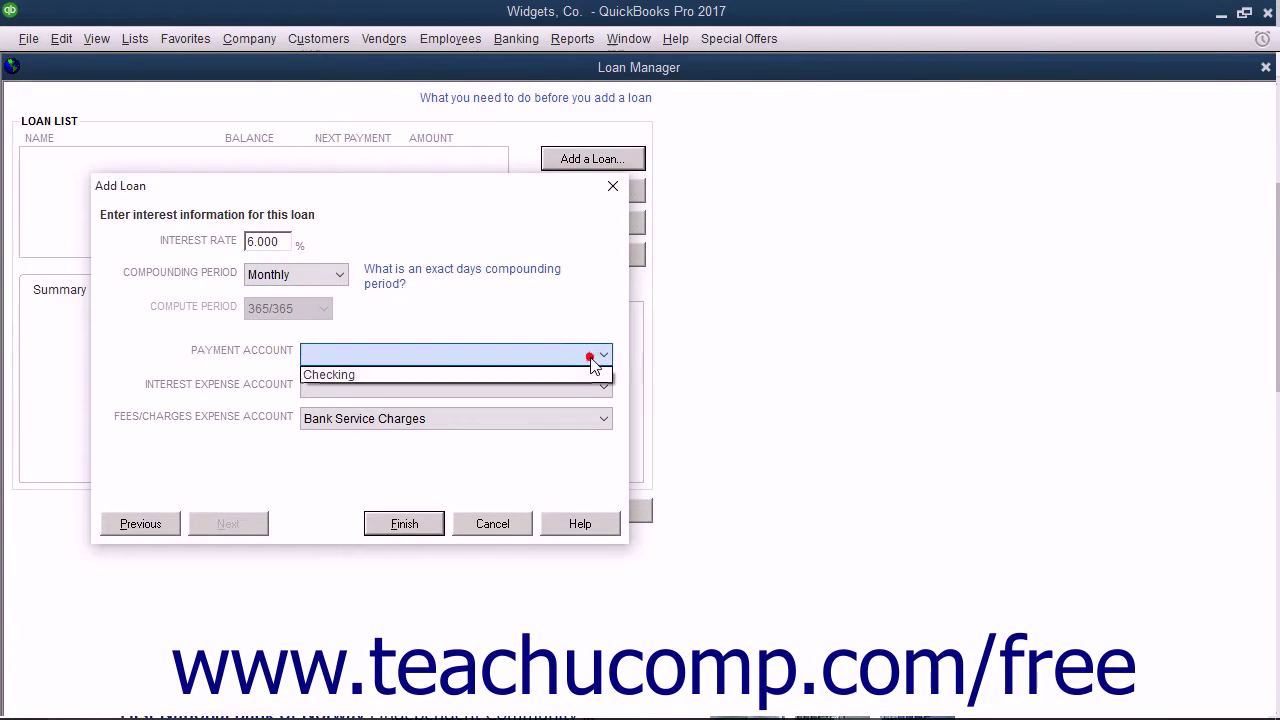
left_click(574, 375)
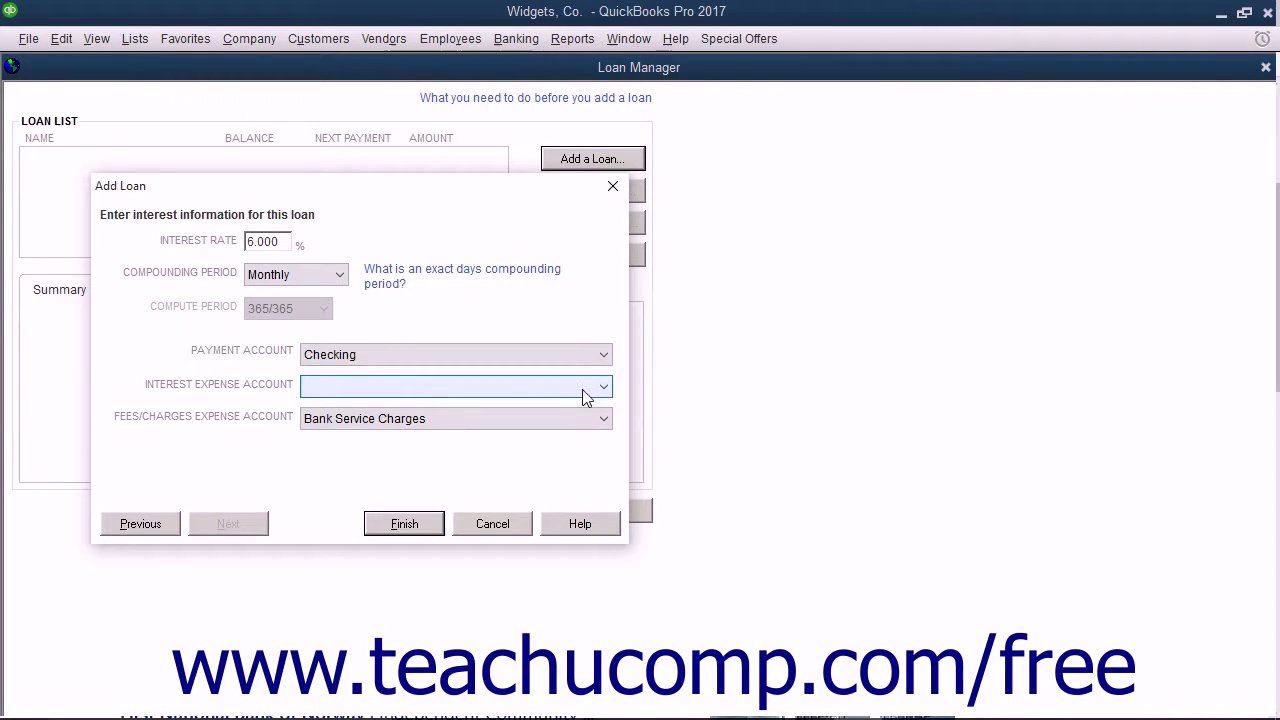
left_click(586, 390)
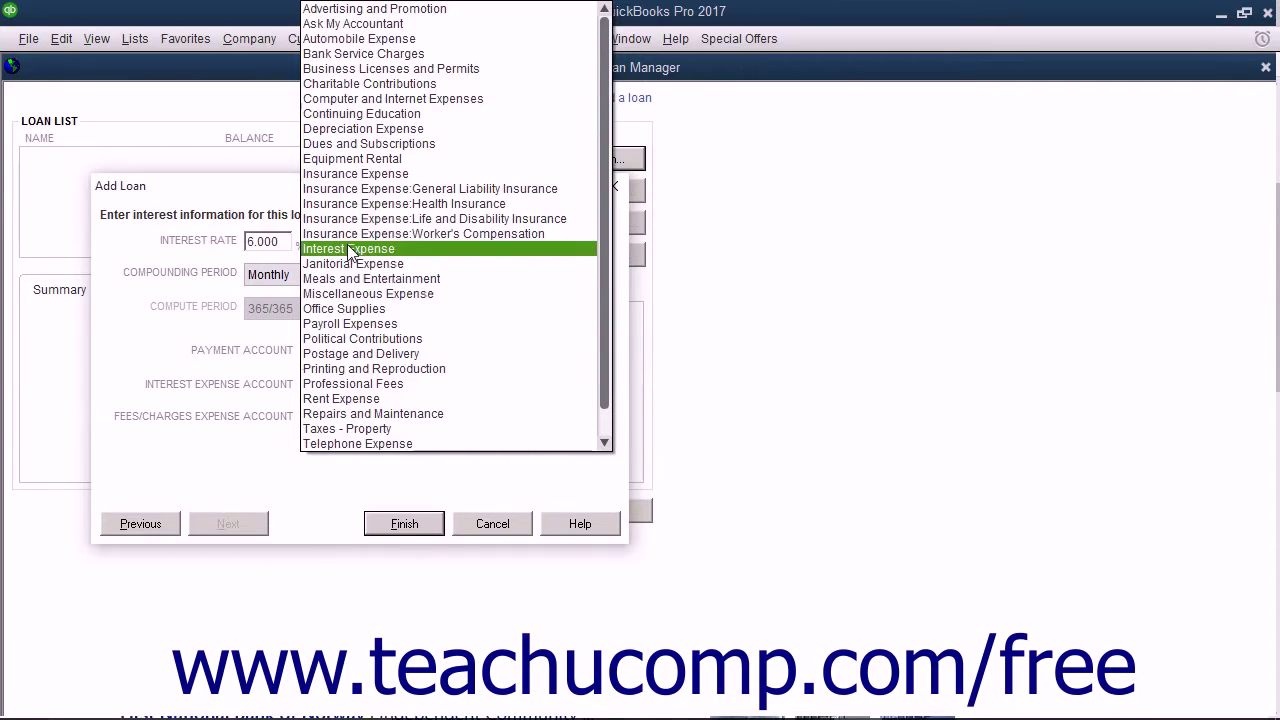
left_click(347, 247)
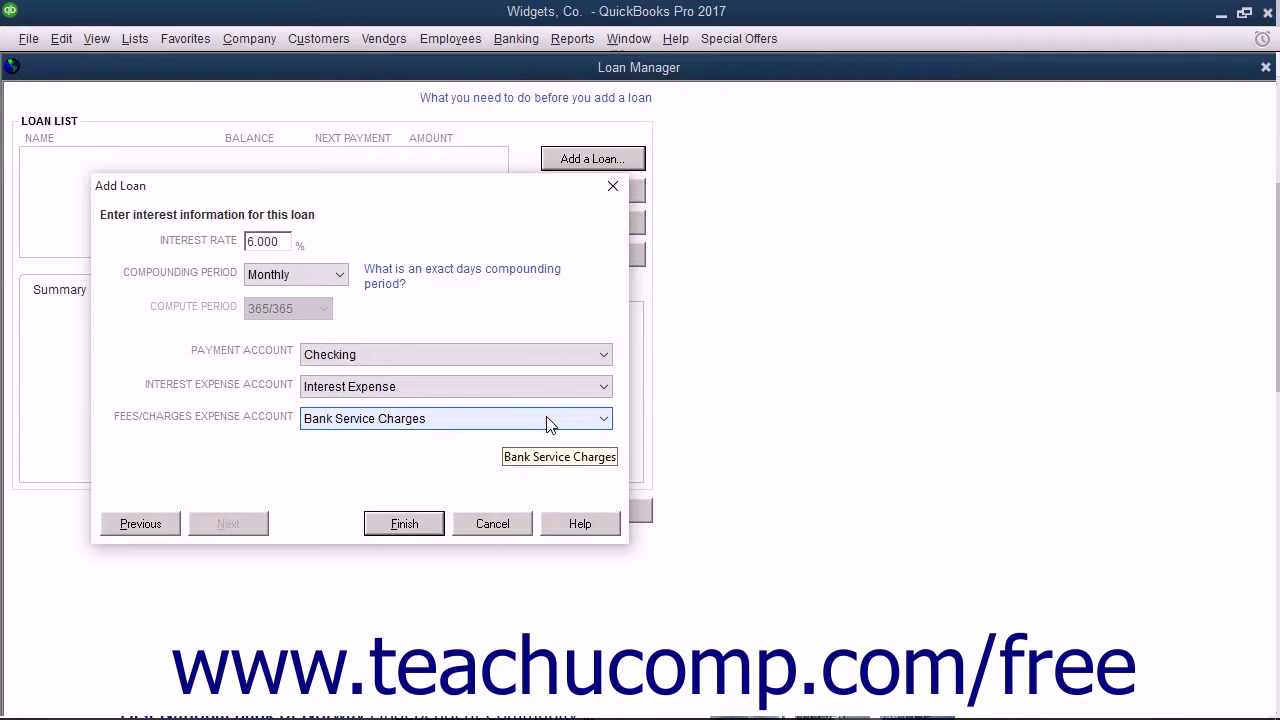
left_click(603, 419)
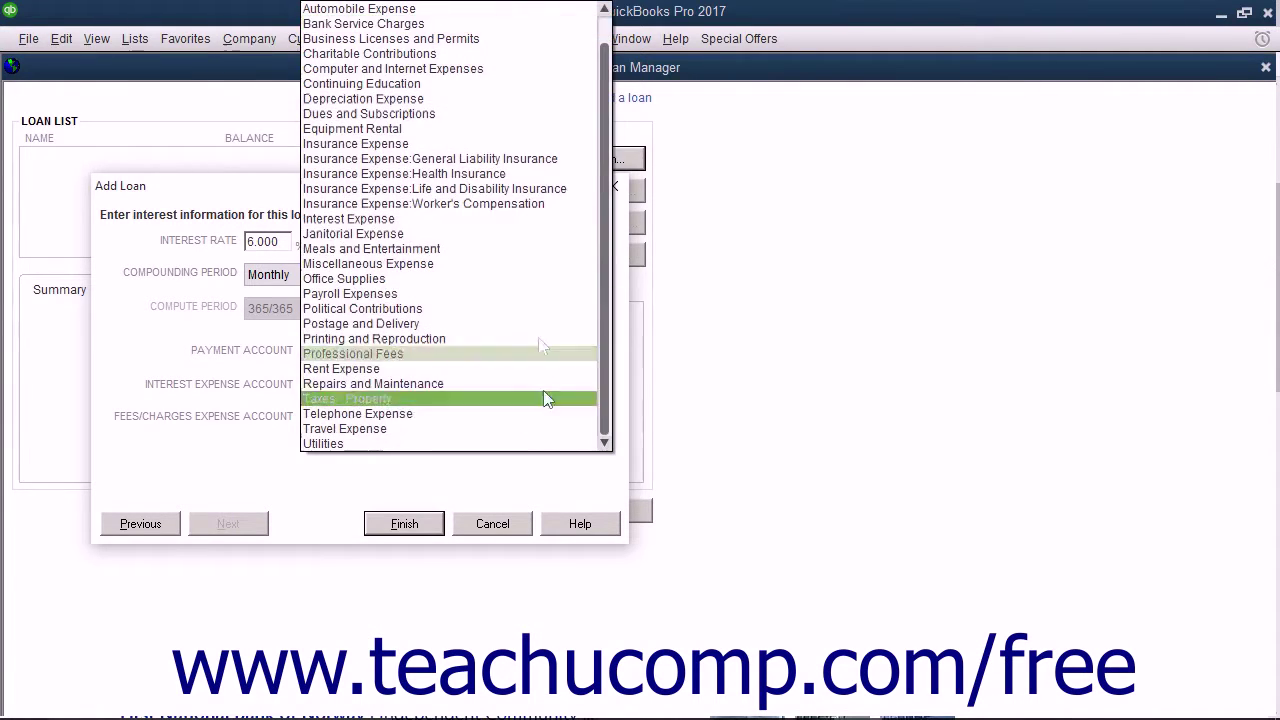
left_click(404, 24)
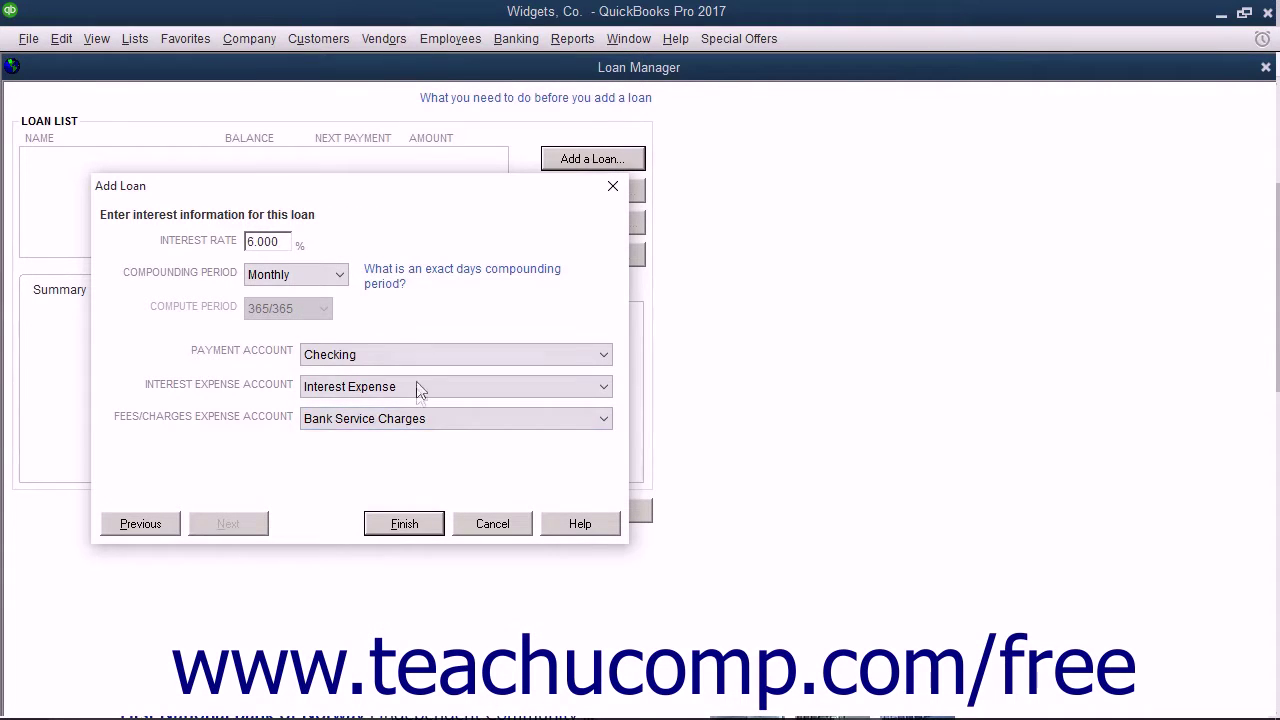
left_click(401, 524)
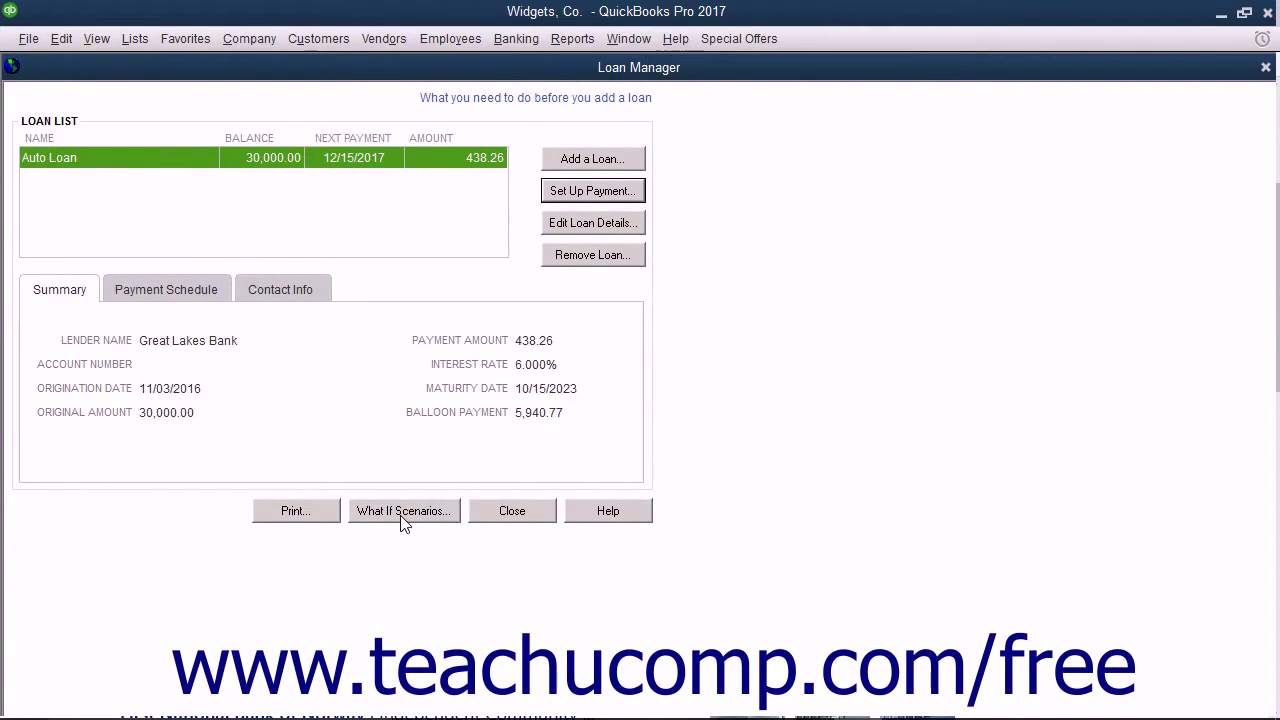
left_click(195, 160)
left_click(64, 291)
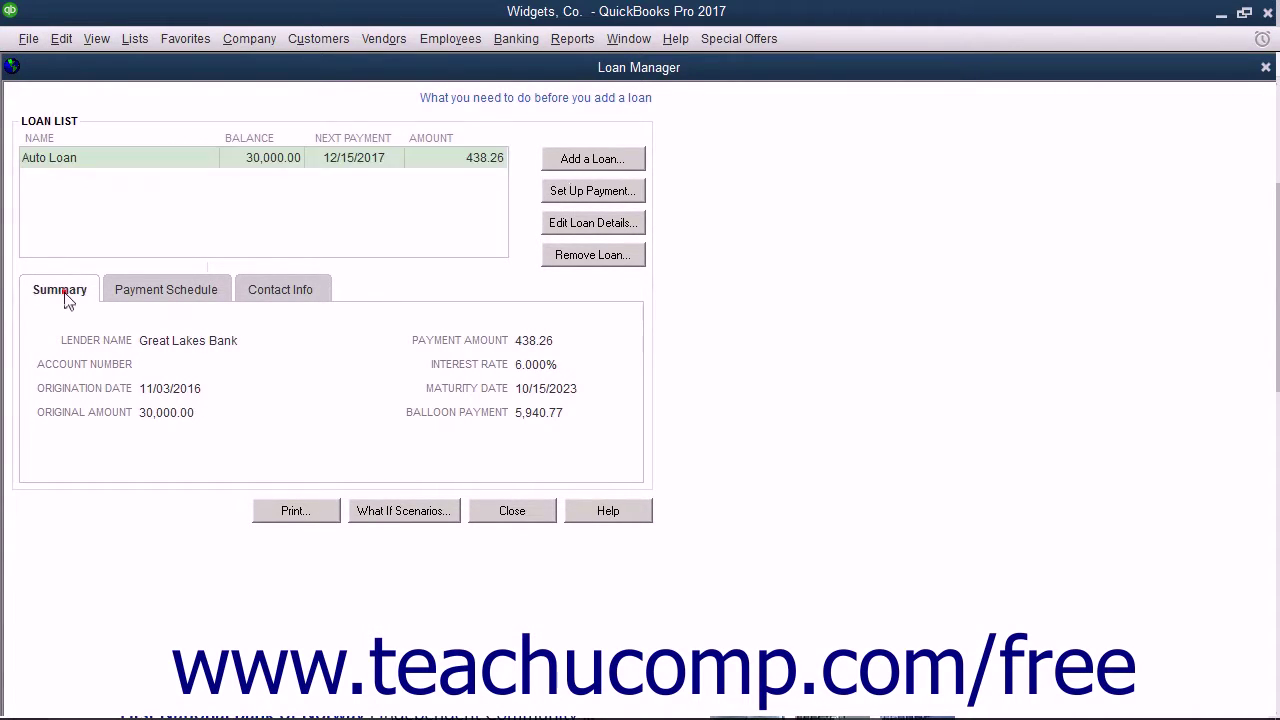
left_click(157, 303)
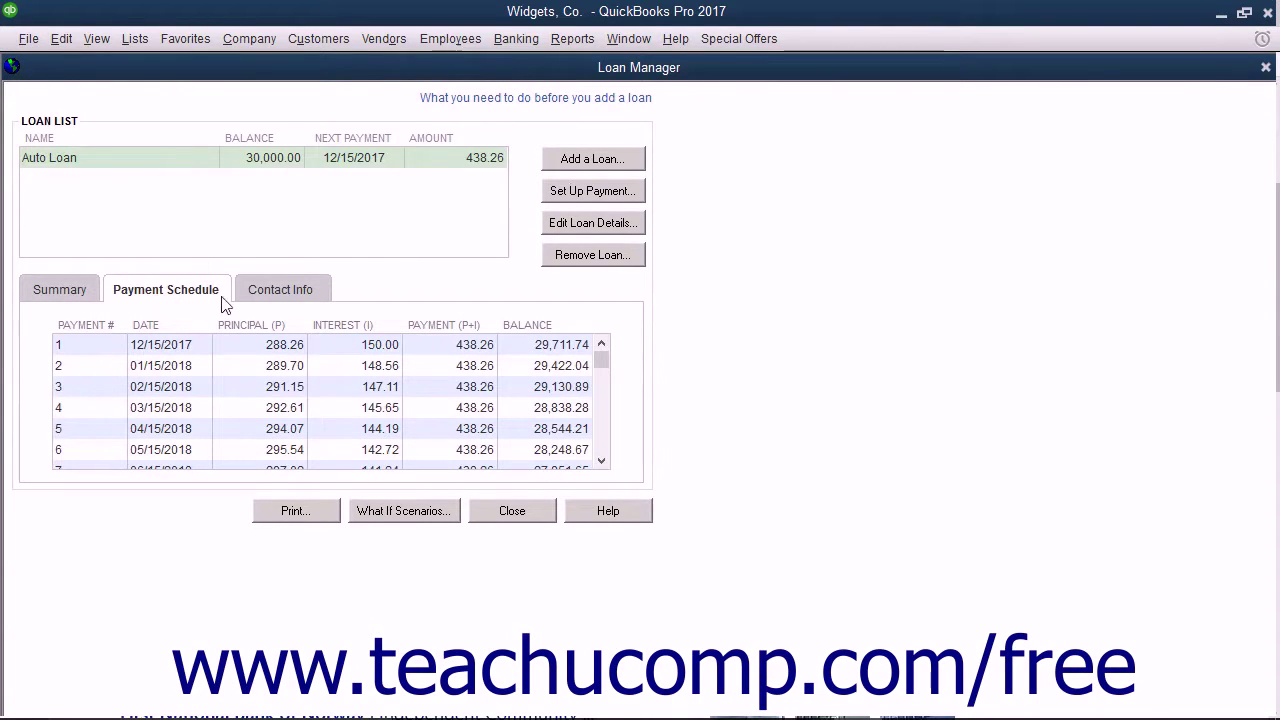
left_click(285, 291)
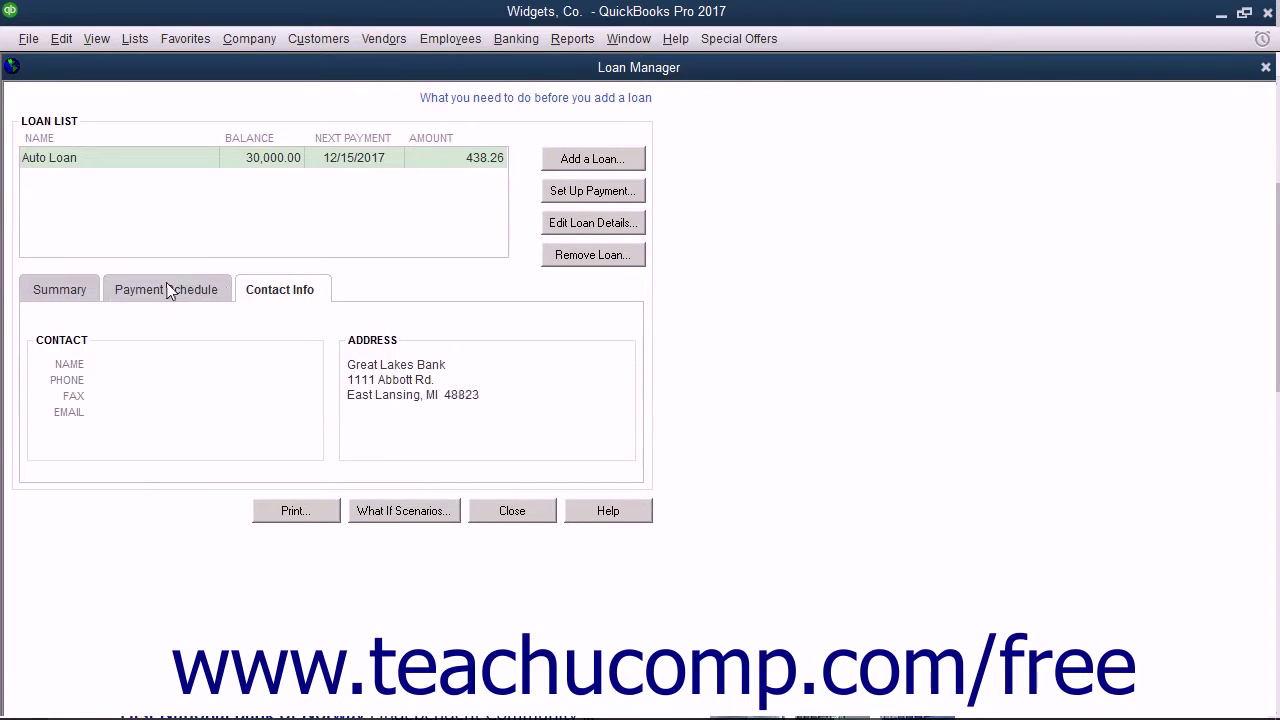
left_click(89, 295)
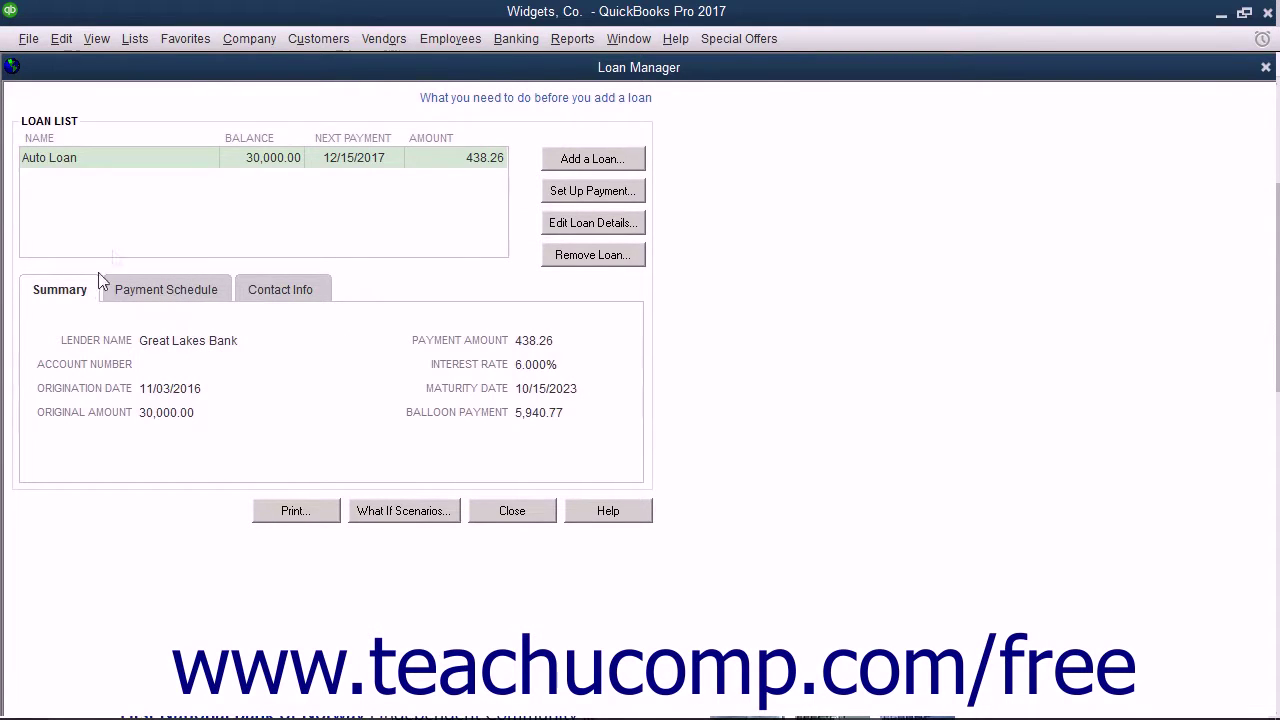
Step: Set up a regular Auto Loan payment of 438.26 and save it as a check to Great Lakes Bank
left_click(157, 168)
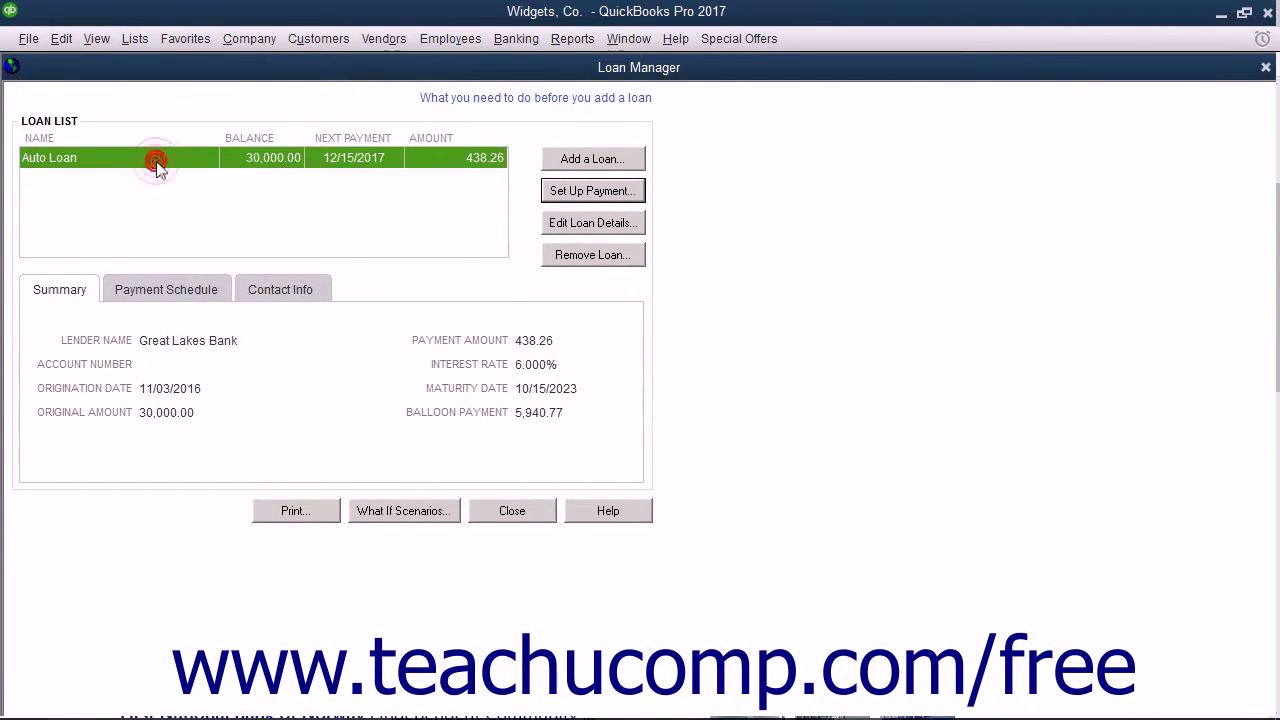
left_click(582, 196)
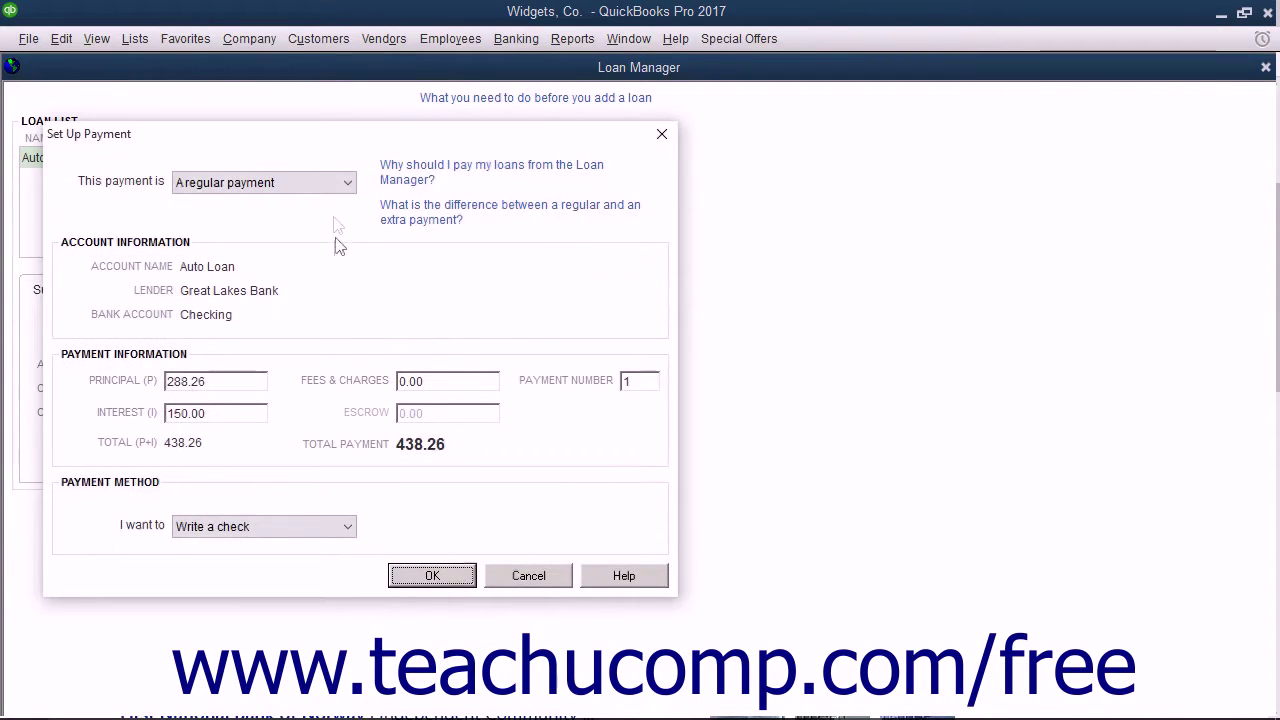
left_click(348, 186)
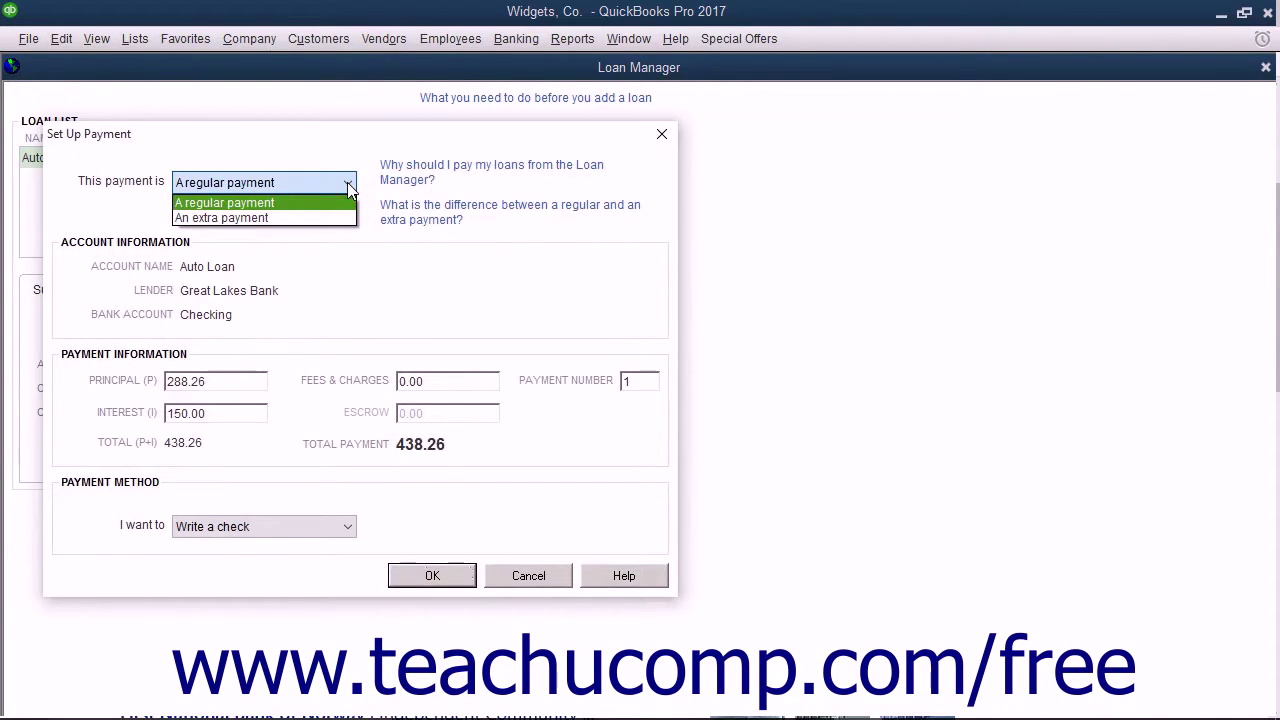
left_click(347, 182)
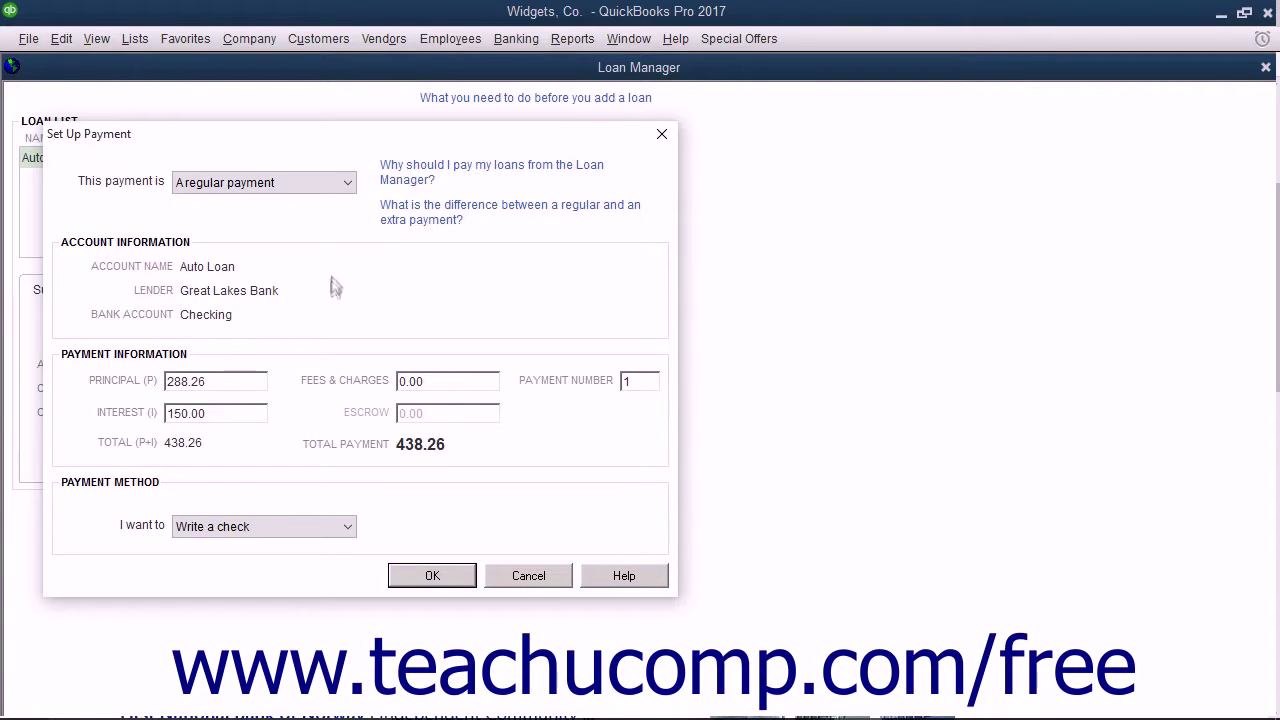
left_click(300, 393)
left_click(348, 527)
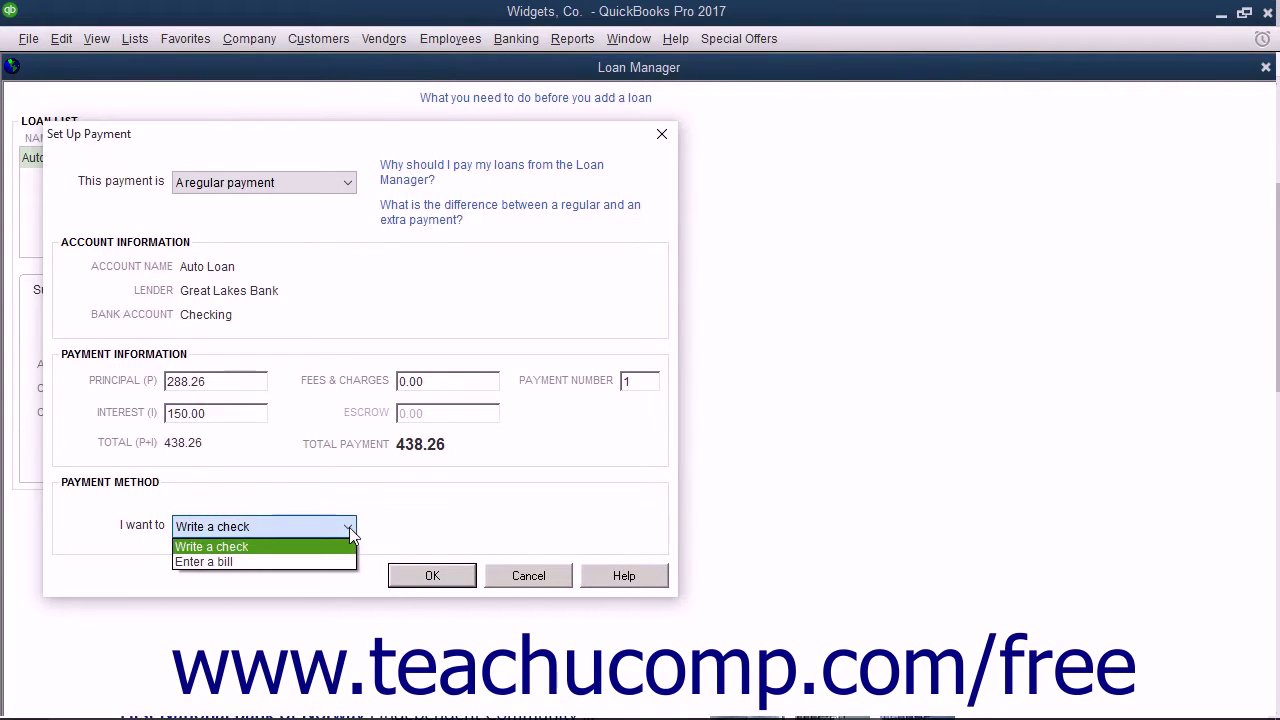
left_click(300, 549)
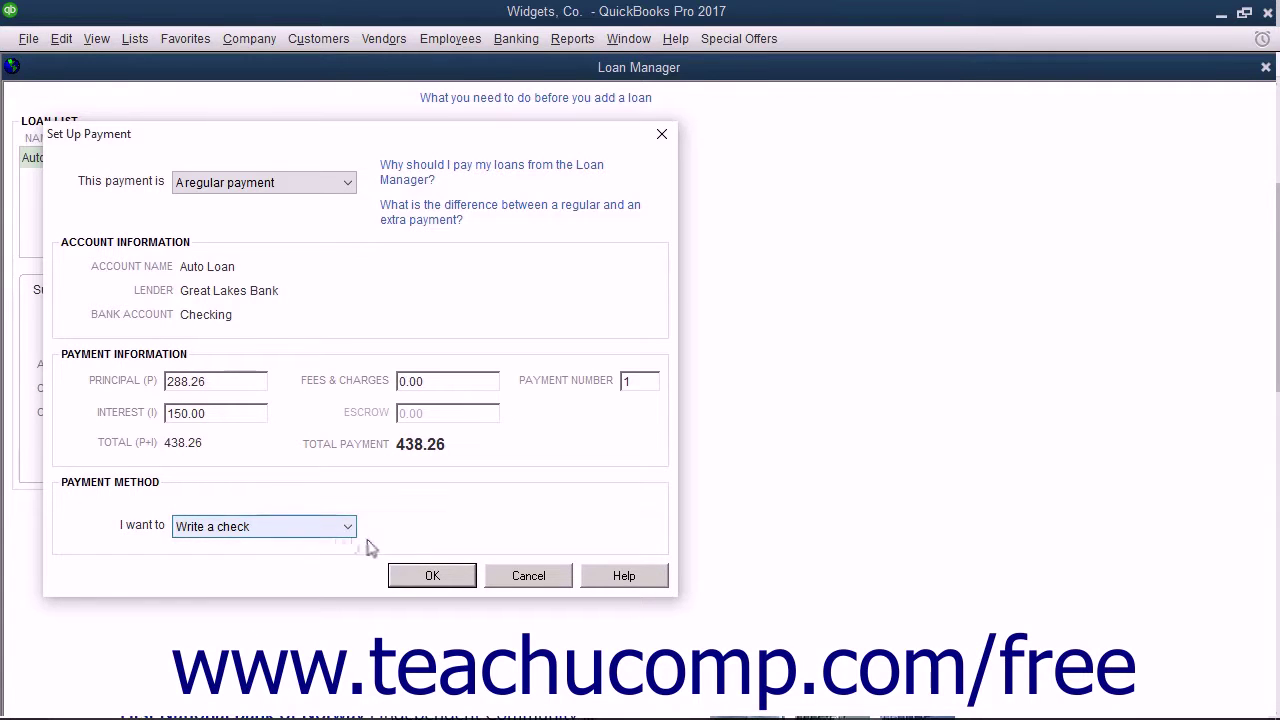
left_click(424, 578)
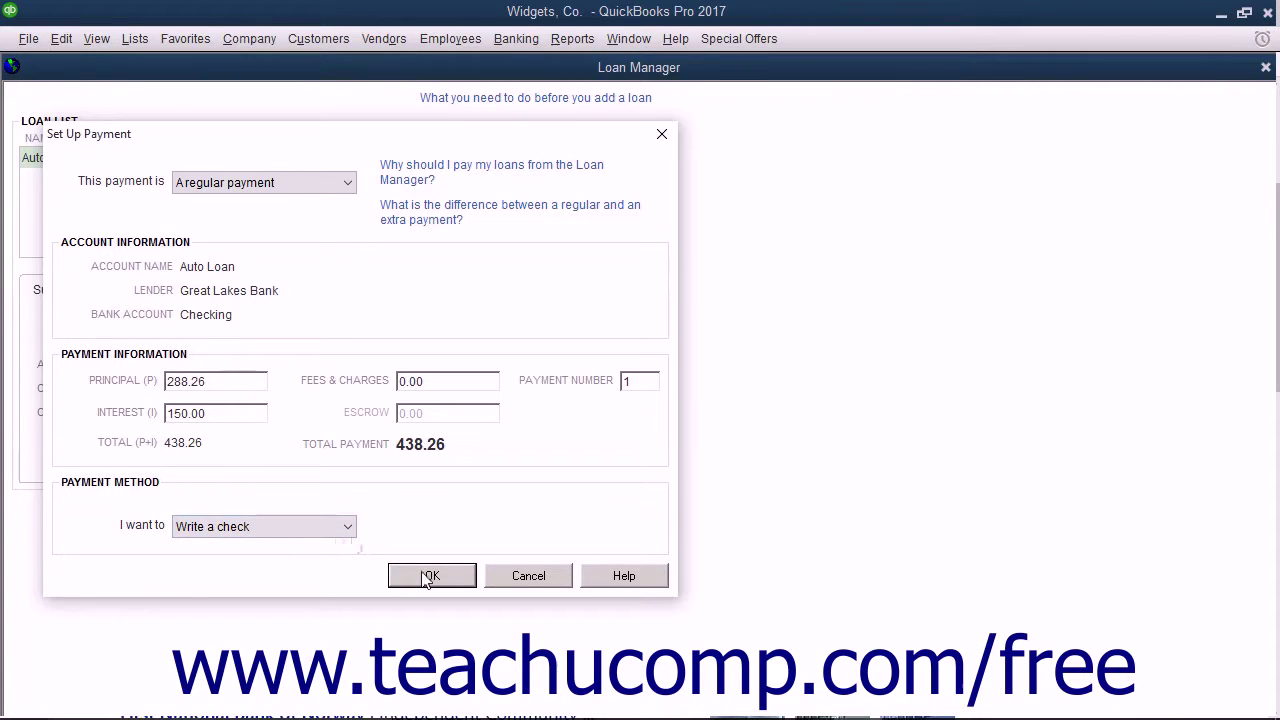
left_click(424, 578)
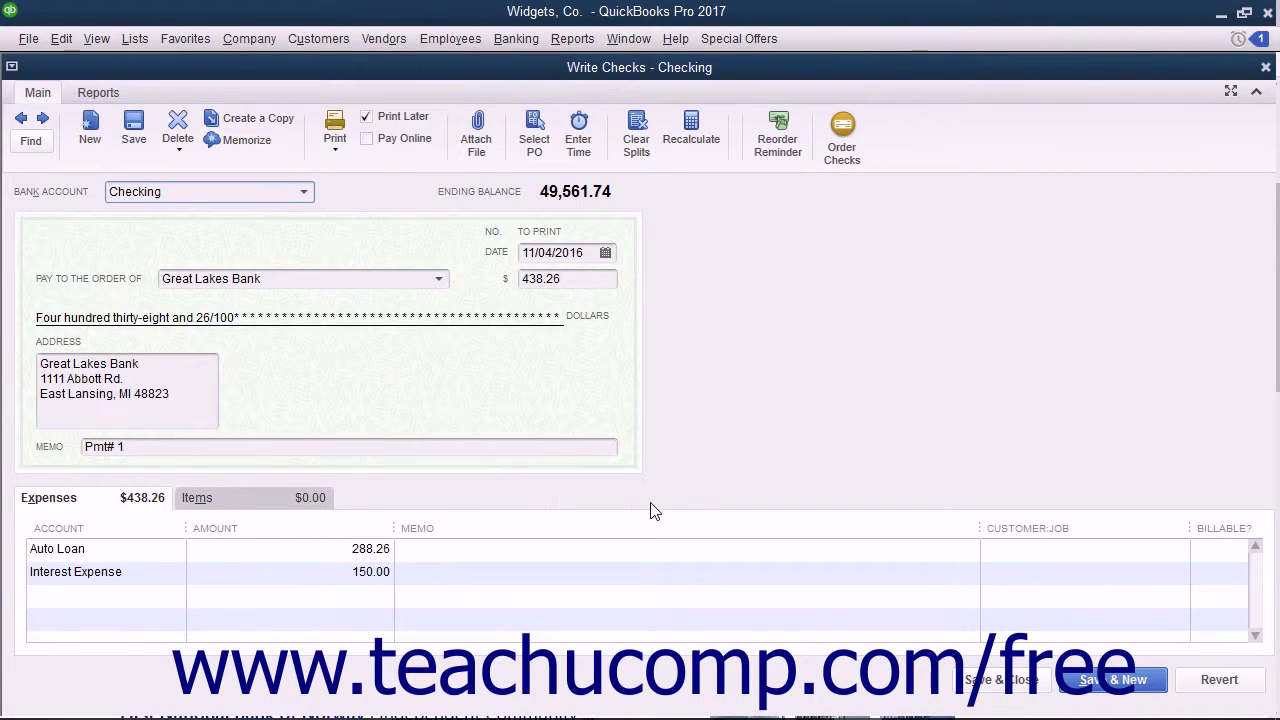
left_click(1015, 682)
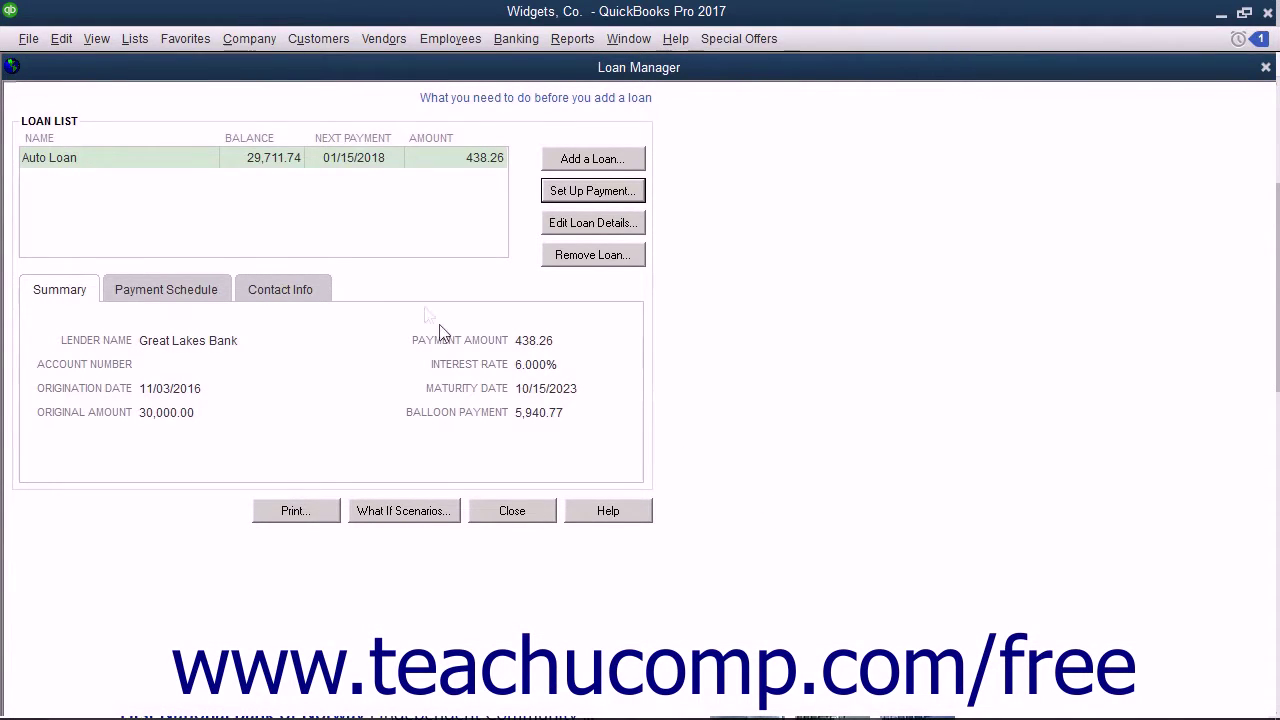
left_click(270, 162)
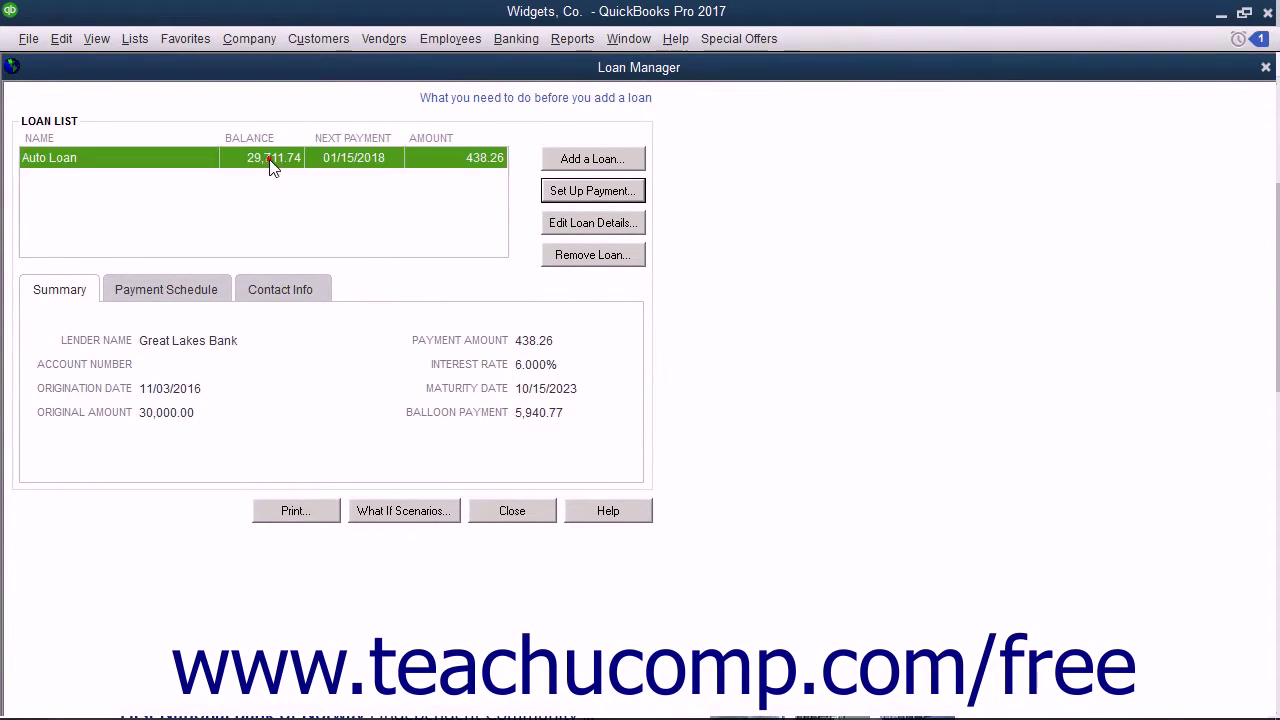
left_click(560, 228)
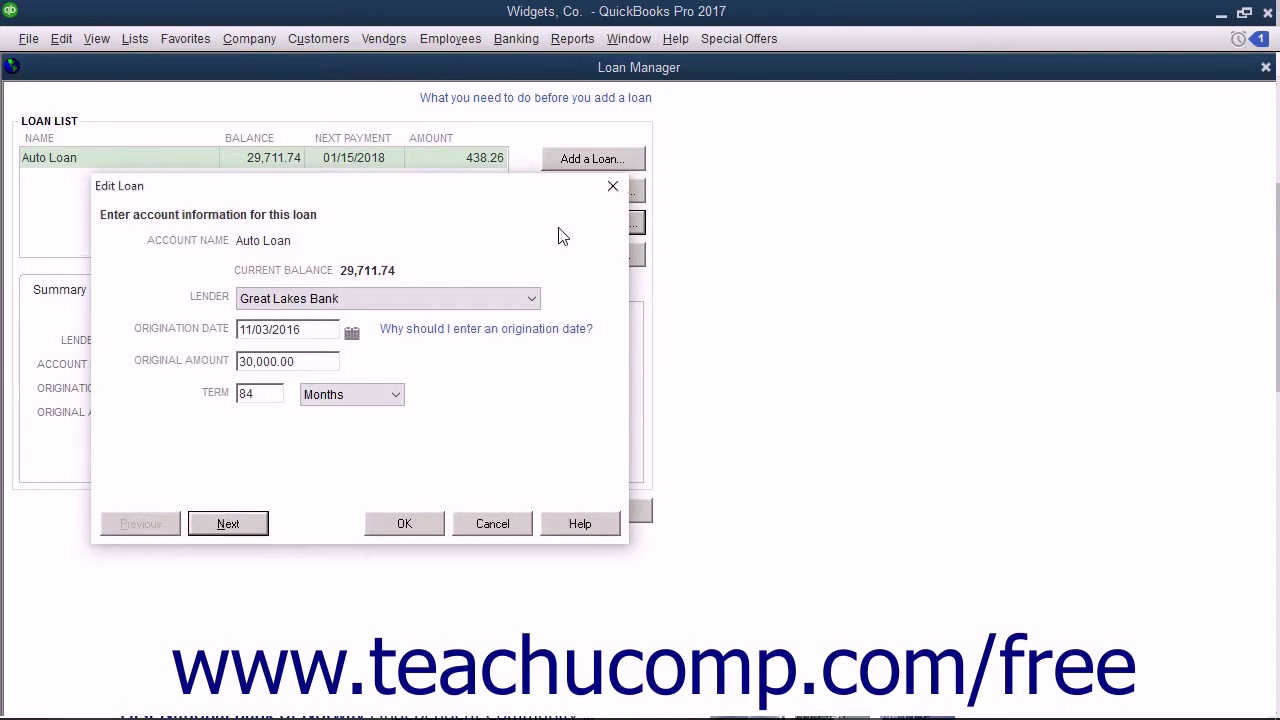
left_click(500, 522)
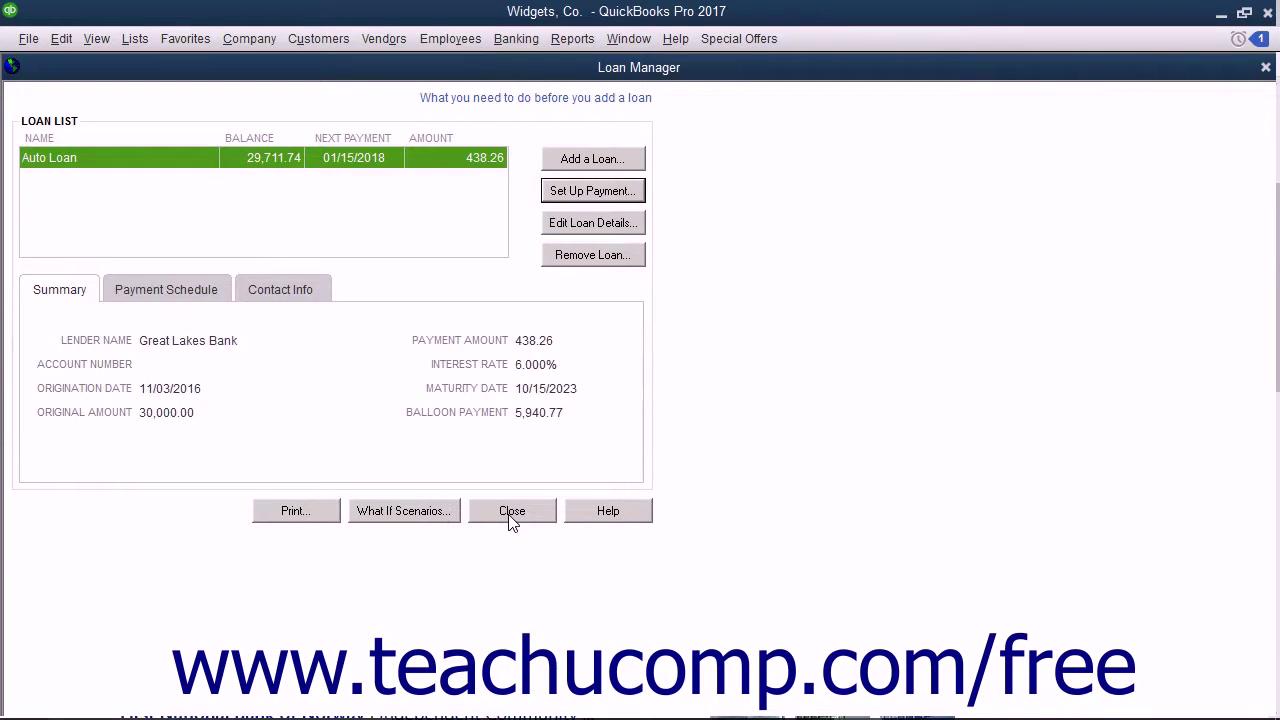
left_click(186, 160)
left_click(559, 258)
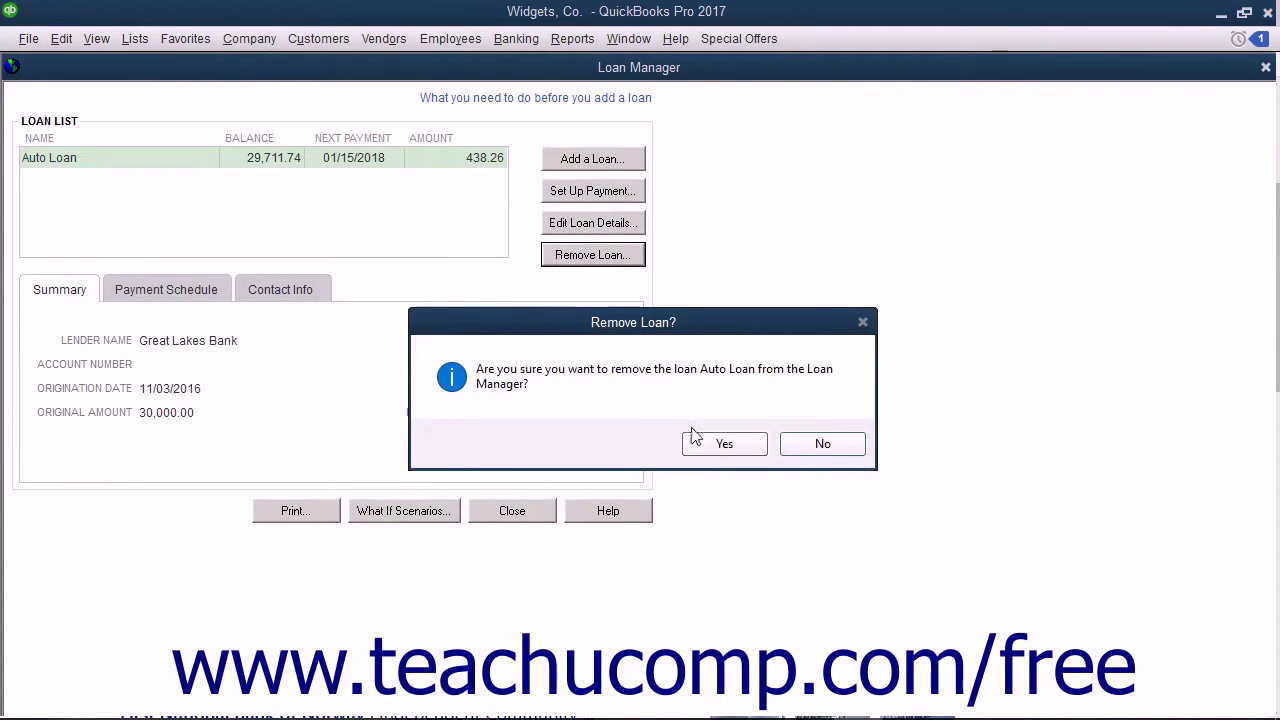
left_click(689, 457)
left_click(805, 446)
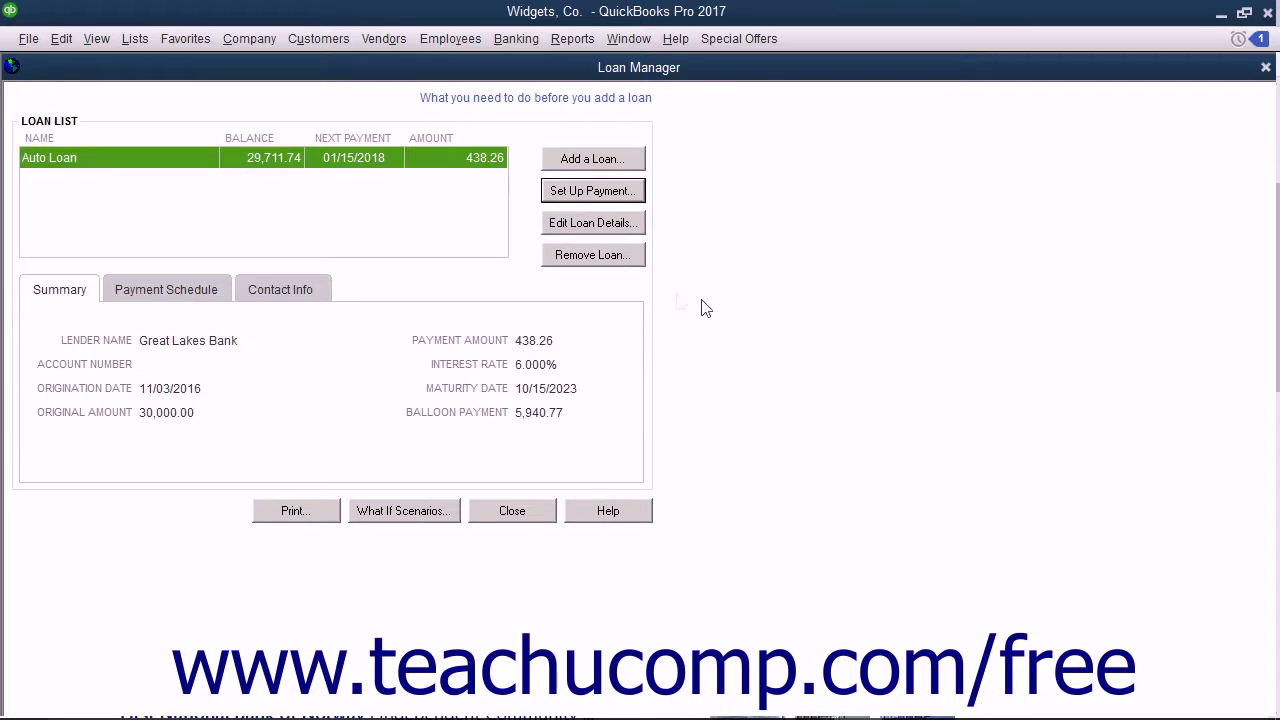
Step: Run the 'What if I change my interest rate?' scenario at 3%, giving $463.20 payments and $2,712.63 total interest
left_click(432, 513)
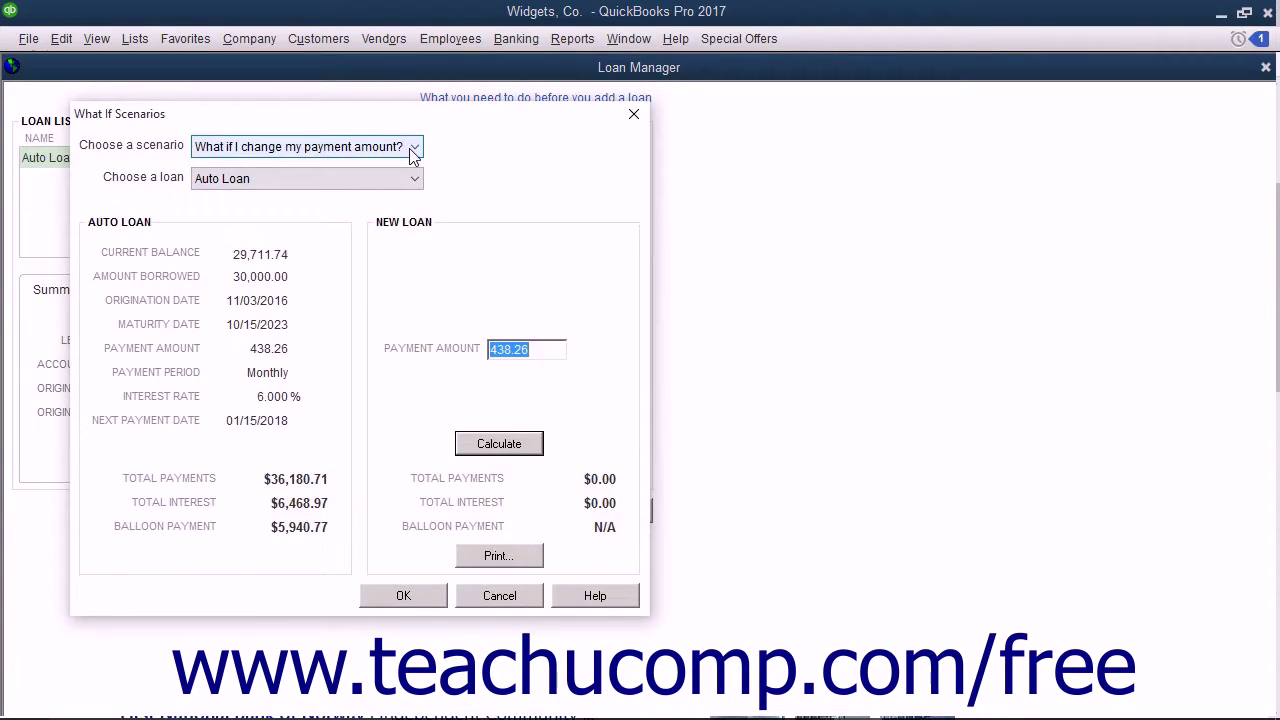
left_click(413, 150)
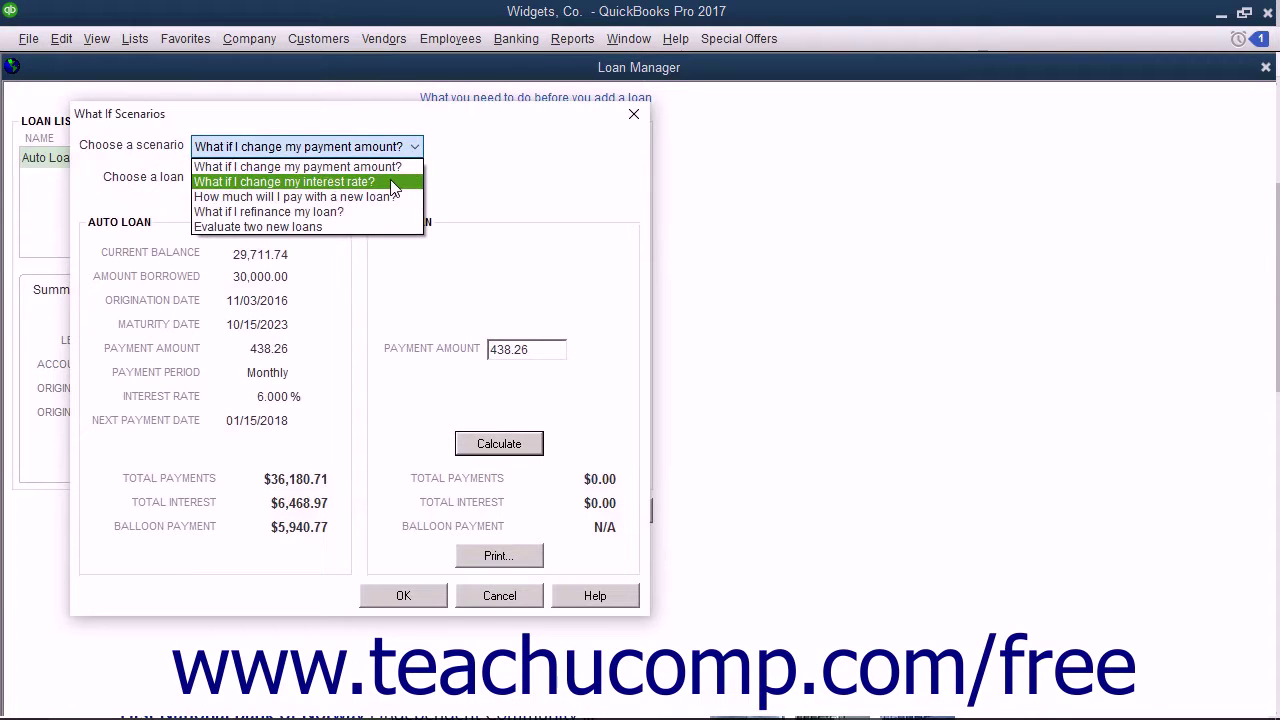
left_click(393, 189)
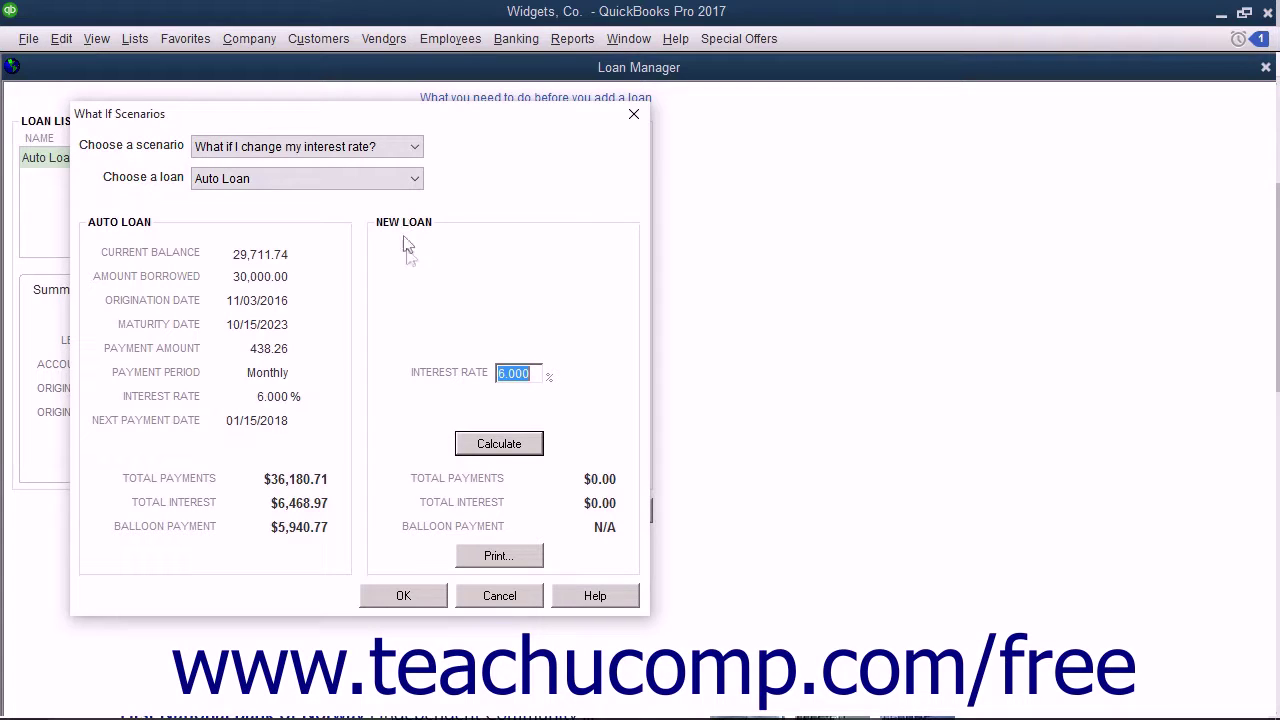
type("3")
left_click(484, 446)
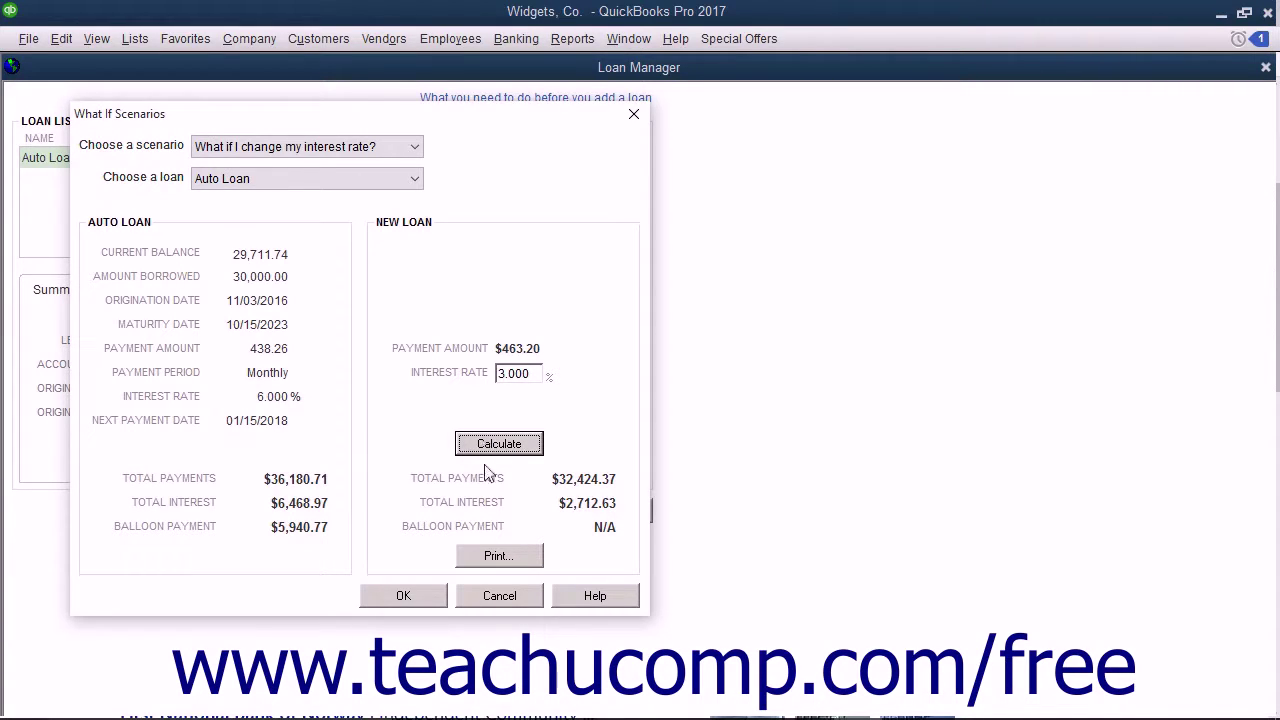
left_click(400, 597)
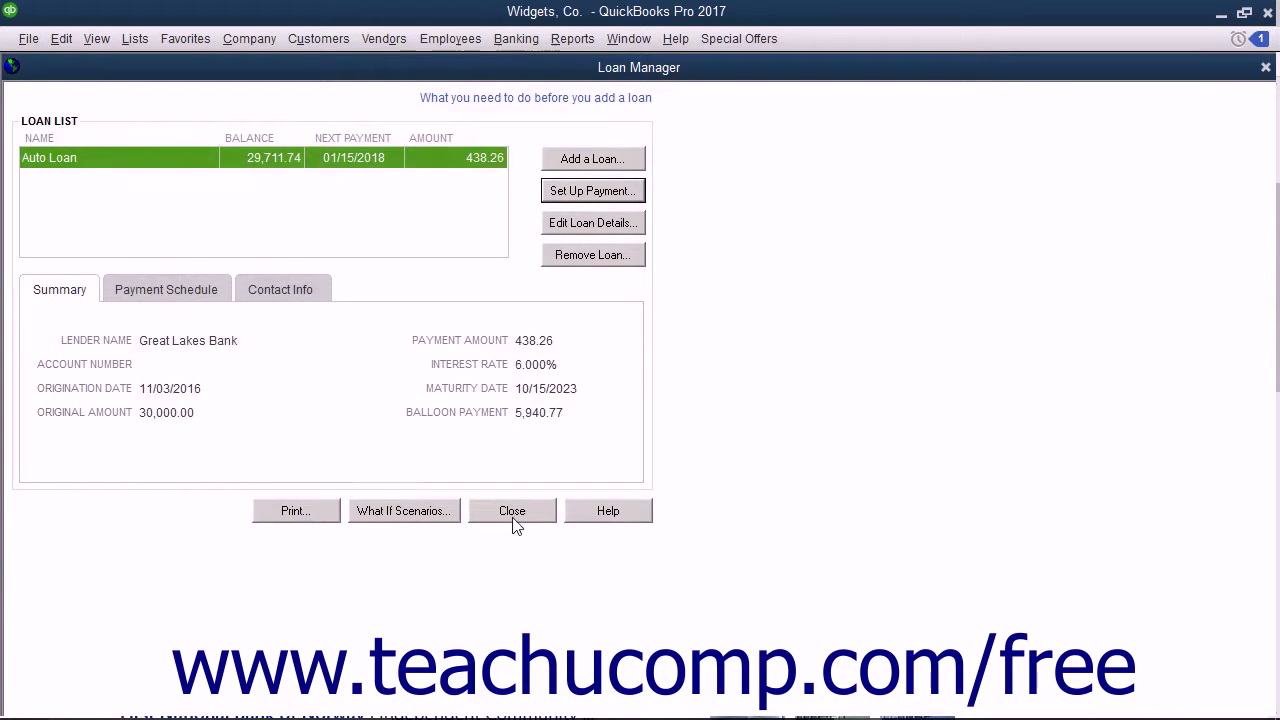